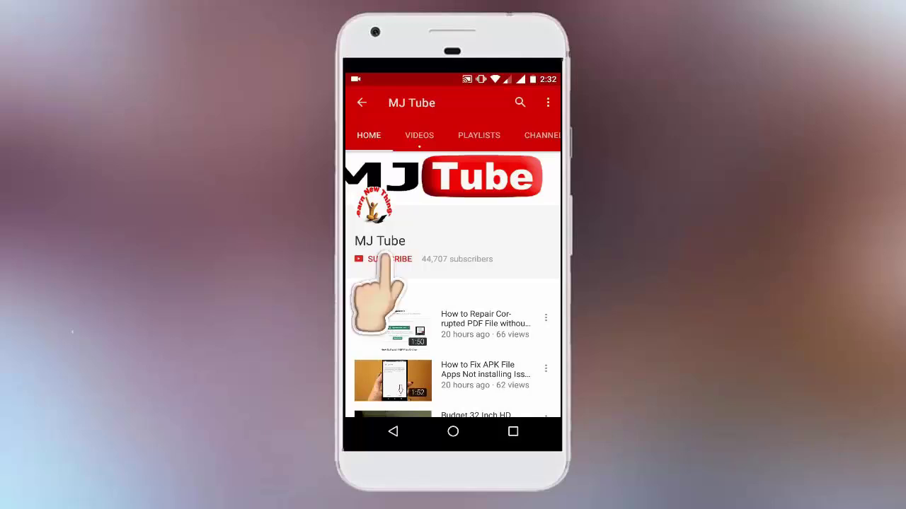
# Step: Hit SUBSCRIBE to follow the MJ Tube channel in the YouTube app
pyautogui.click(388, 259)
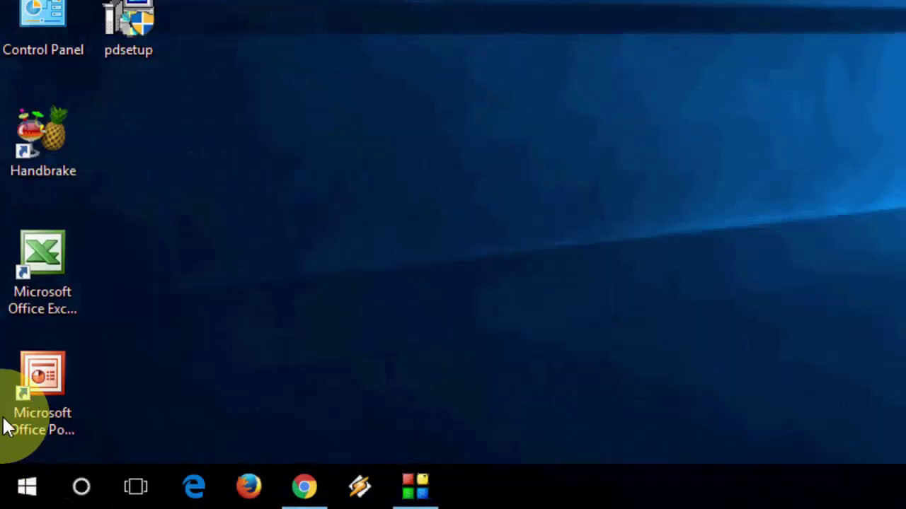
# Step: Launch Registry Editor with the regedit command from the Run box
pyautogui.press('super+r')
pyautogui.click(223, 348)
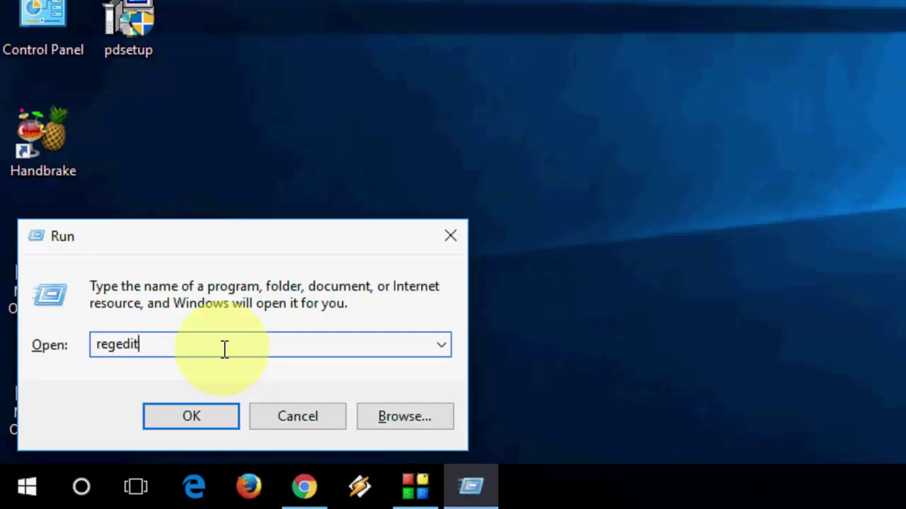
pyautogui.click(205, 428)
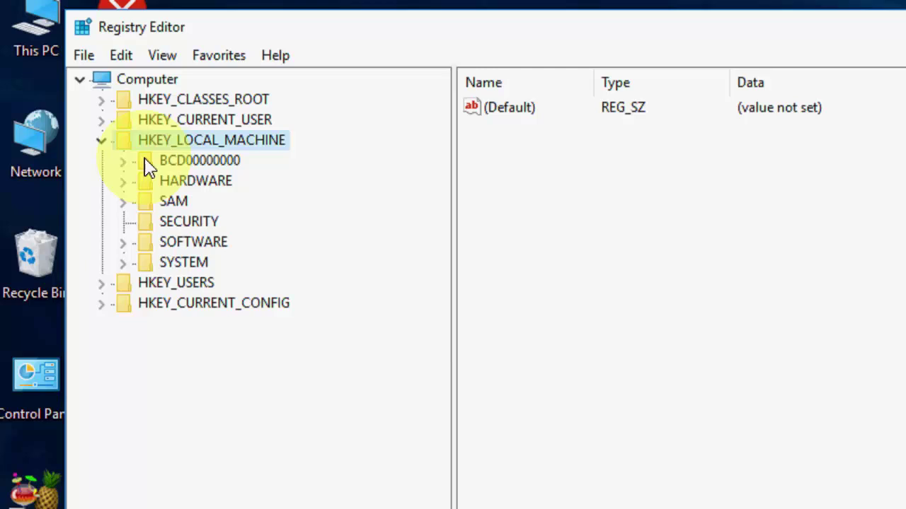
# Step: Expand HKEY_LOCAL_MACHINE\SOFTWARE\Microsoft\Windows\CurrentVersion down to the Uninstall key
pyautogui.click(124, 243)
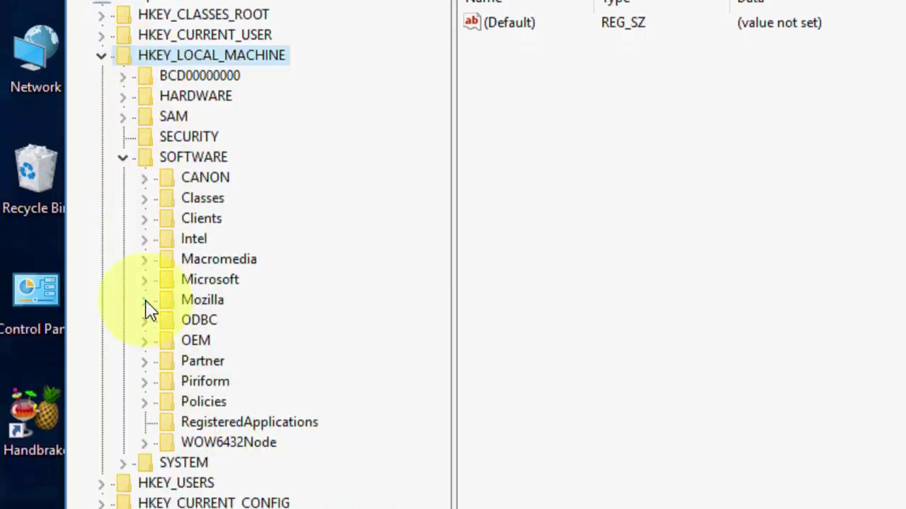
pyautogui.click(143, 364)
pyautogui.scroll(-20, 297, 400)
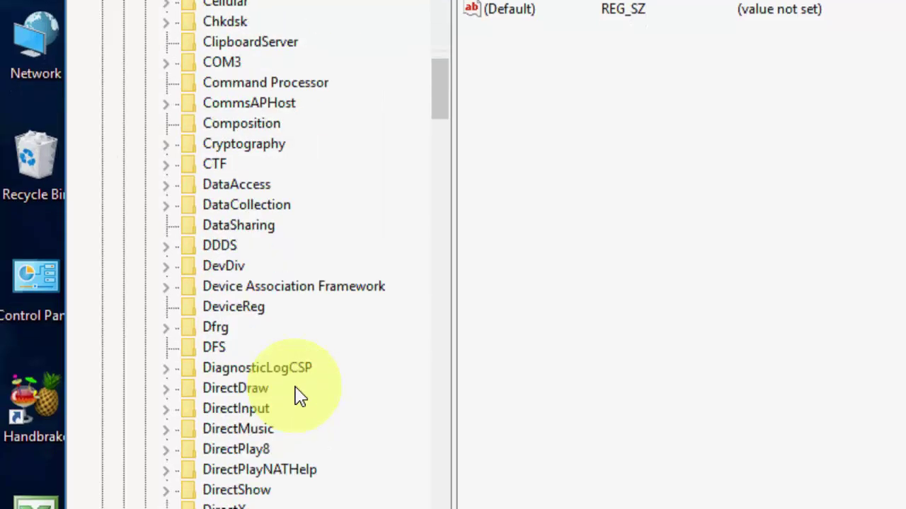
pyautogui.scroll(-20, 297, 396)
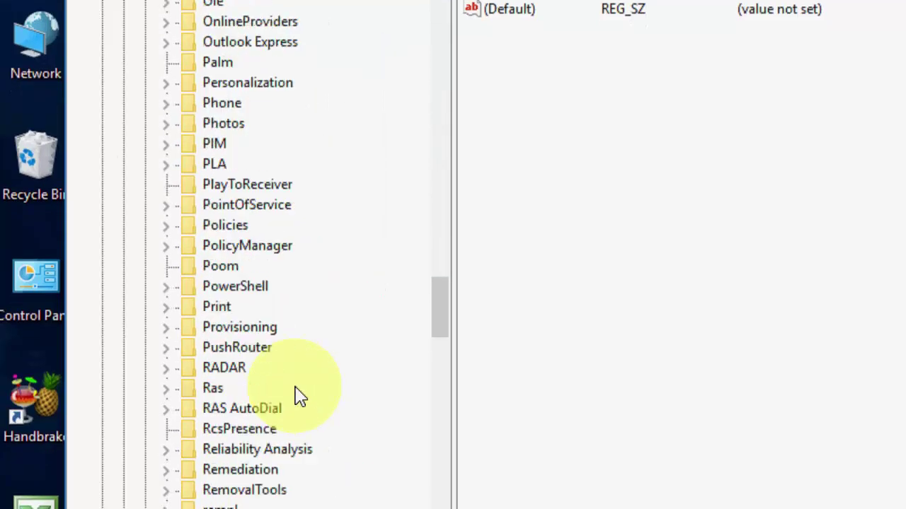
pyautogui.scroll(-20, 253, 404)
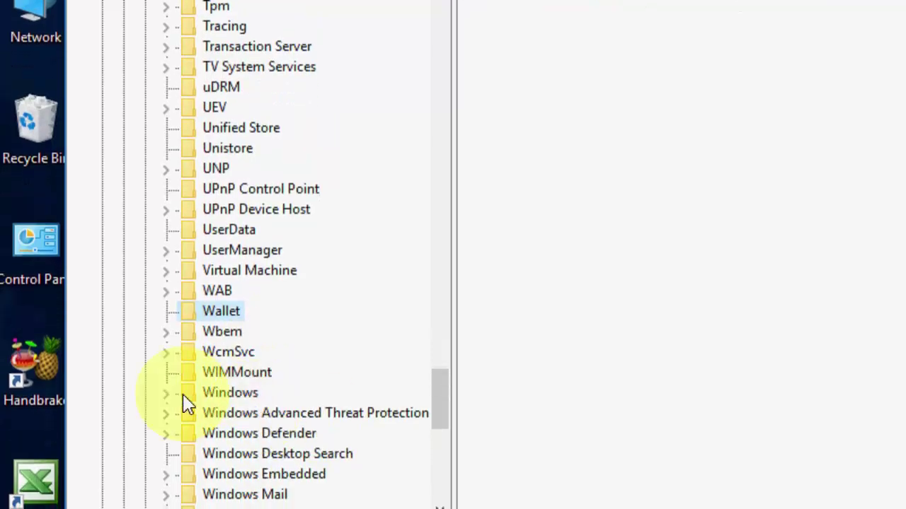
pyautogui.click(167, 408)
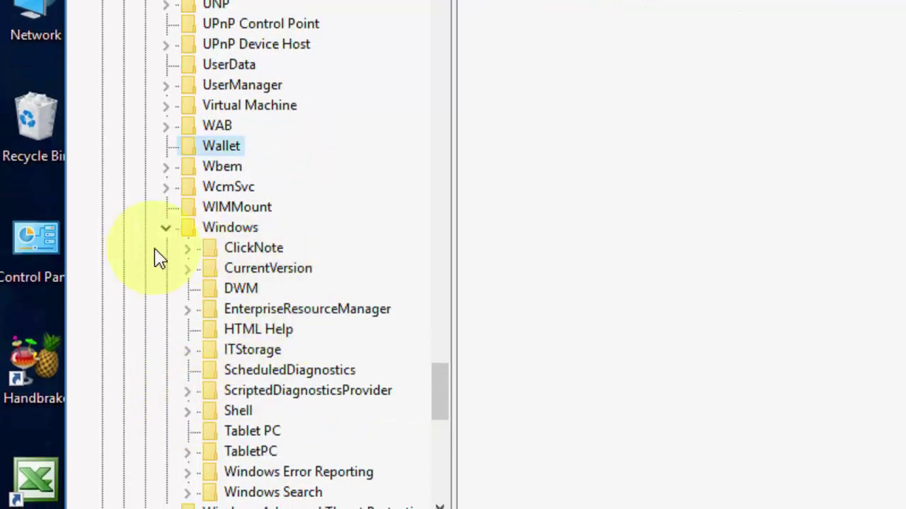
pyautogui.click(191, 272)
pyautogui.scroll(-12, 330, 353)
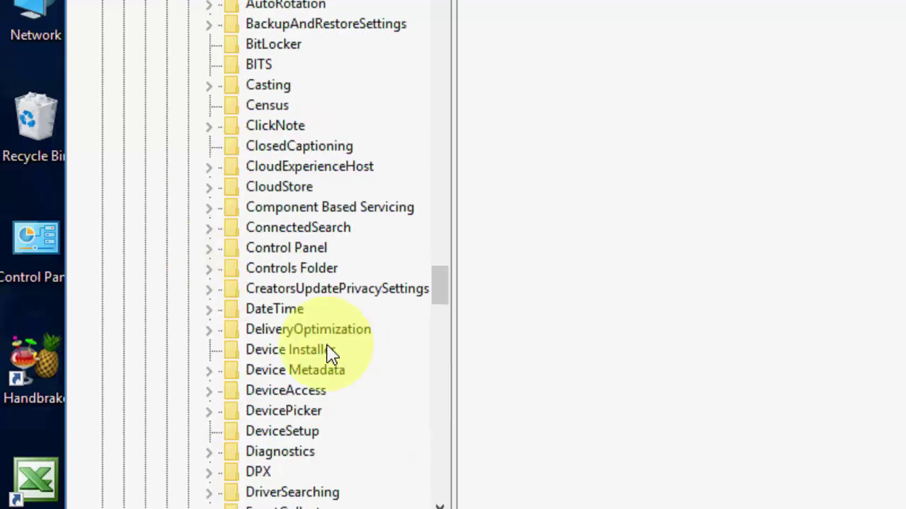
pyautogui.press('u')
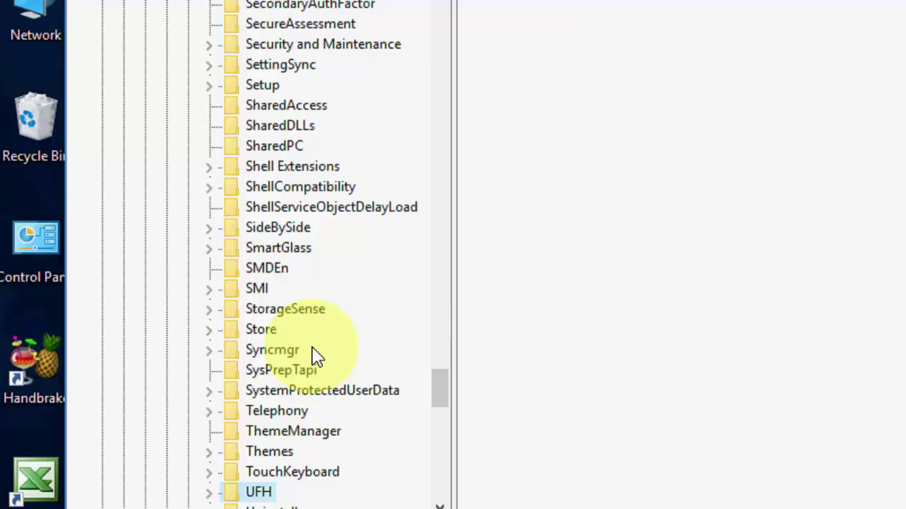
pyautogui.press('n')
pyautogui.scroll(-2, 311, 365)
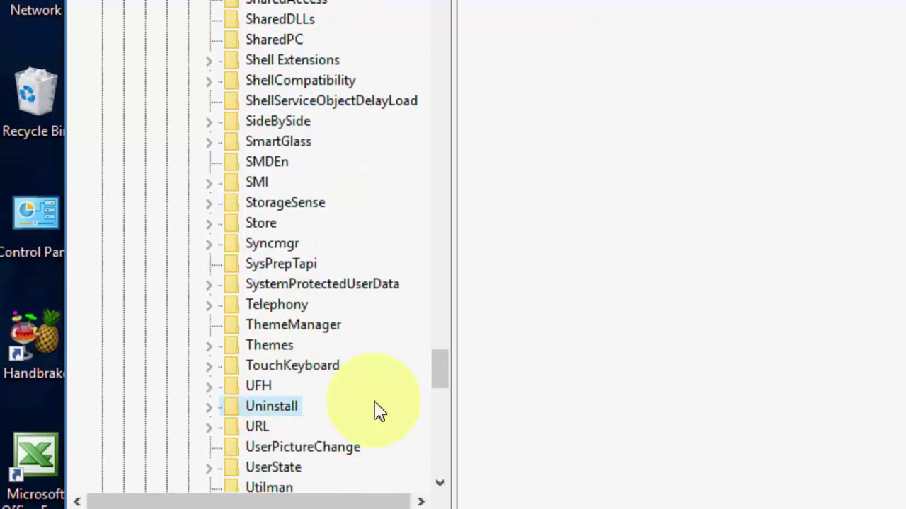
# Step: Under Uninstall\Recuva, rename the DisplayName value to NoDisplayName by prefixing 'No'
pyautogui.click(214, 400)
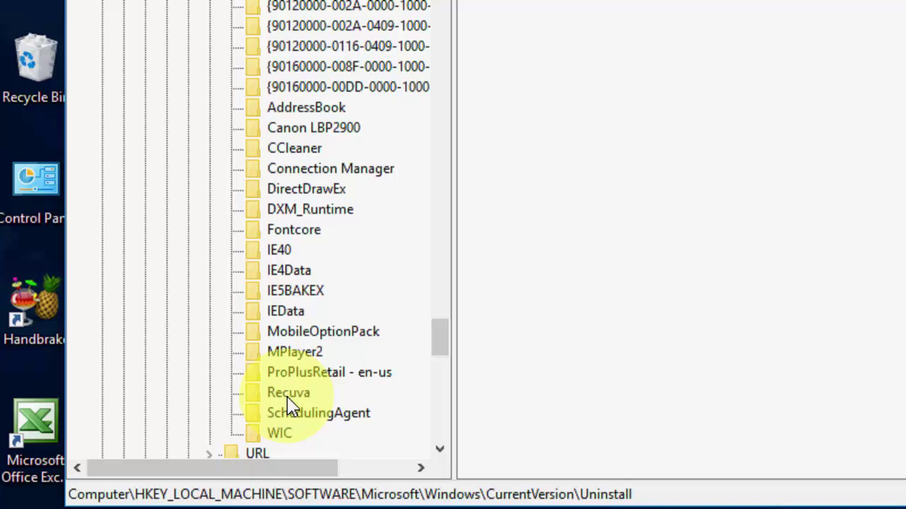
pyautogui.click(289, 393)
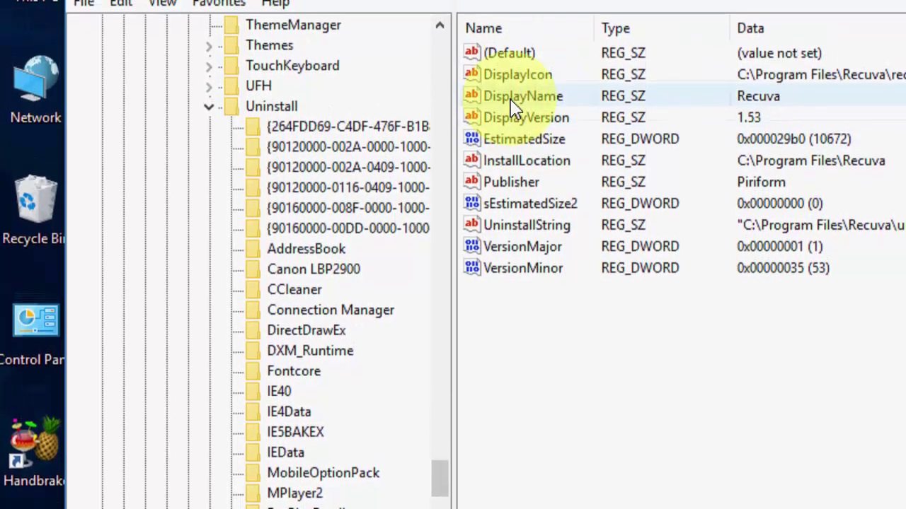
pyautogui.rightClick(511, 118)
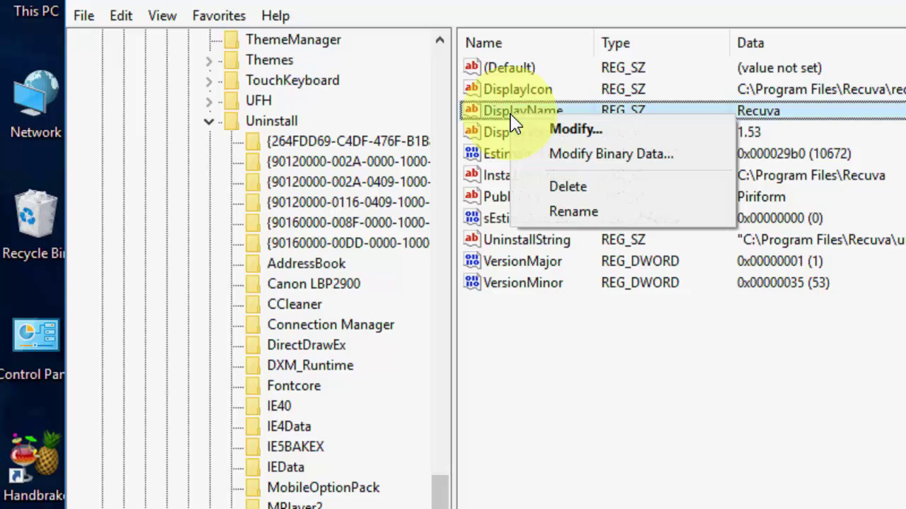
pyautogui.click(630, 213)
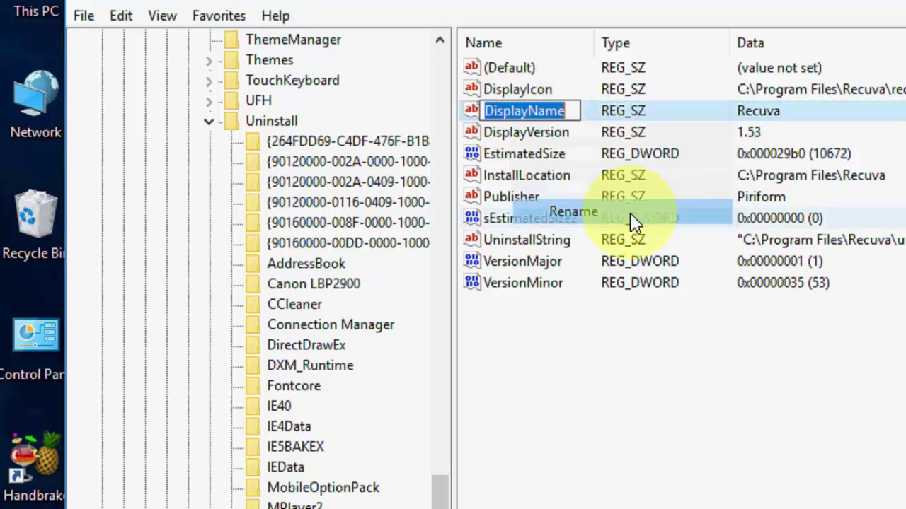
pyautogui.press('Home')
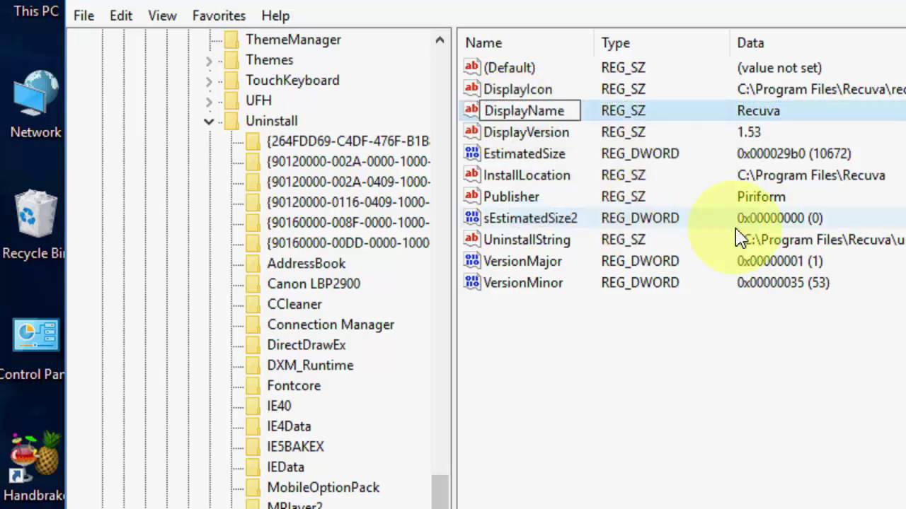
pyautogui.write('N')
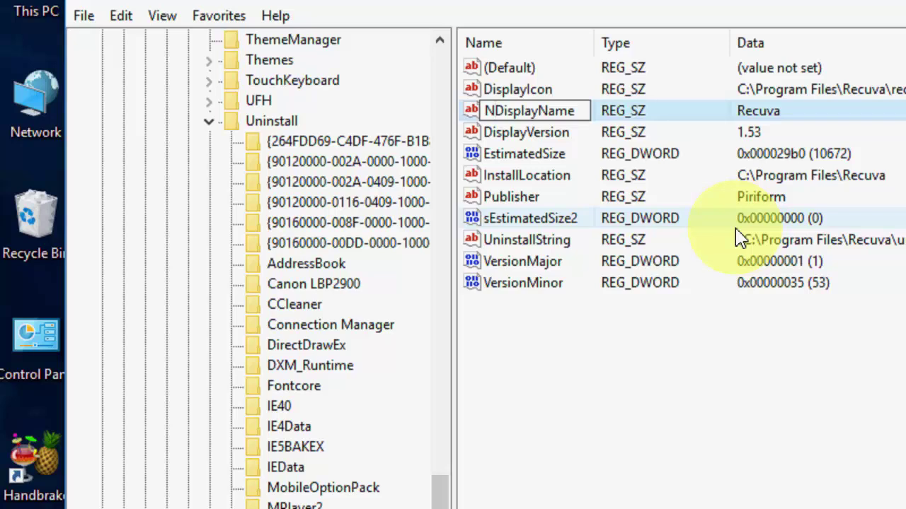
pyautogui.write('o')
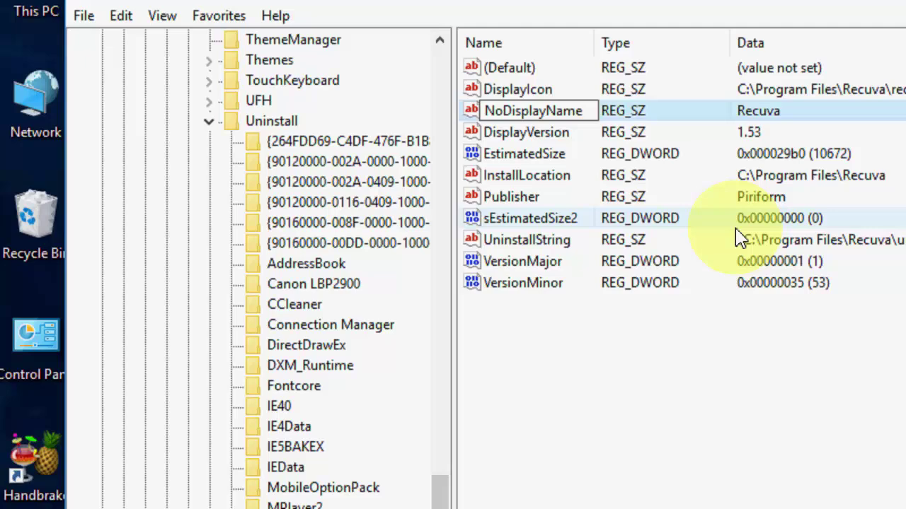
pyautogui.press('Return')
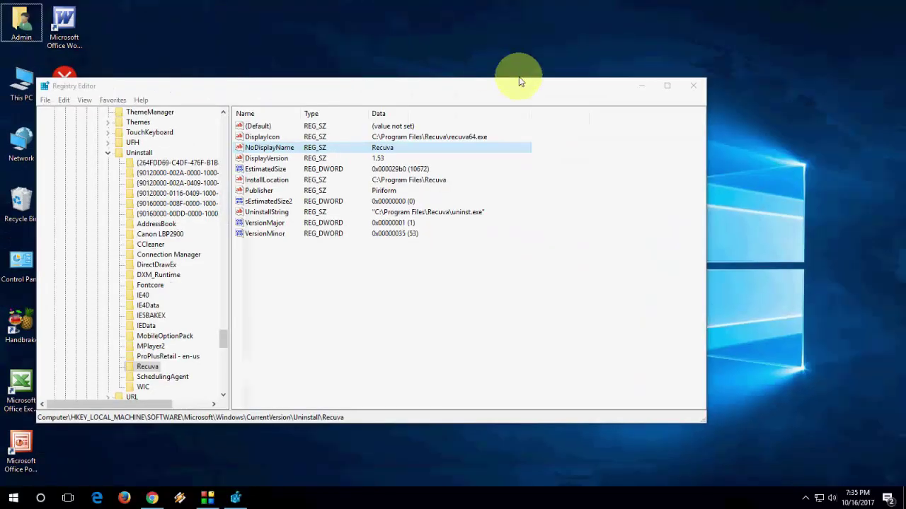
# Step: Set Registry Editor aside and open Control Panel from the desktop
pyautogui.click(641, 85)
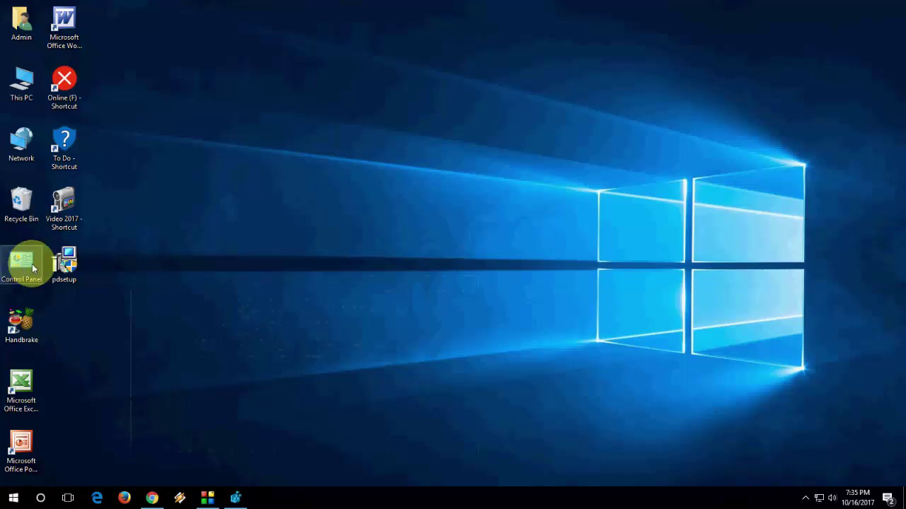
pyautogui.press('super')
pyautogui.write('contraol')
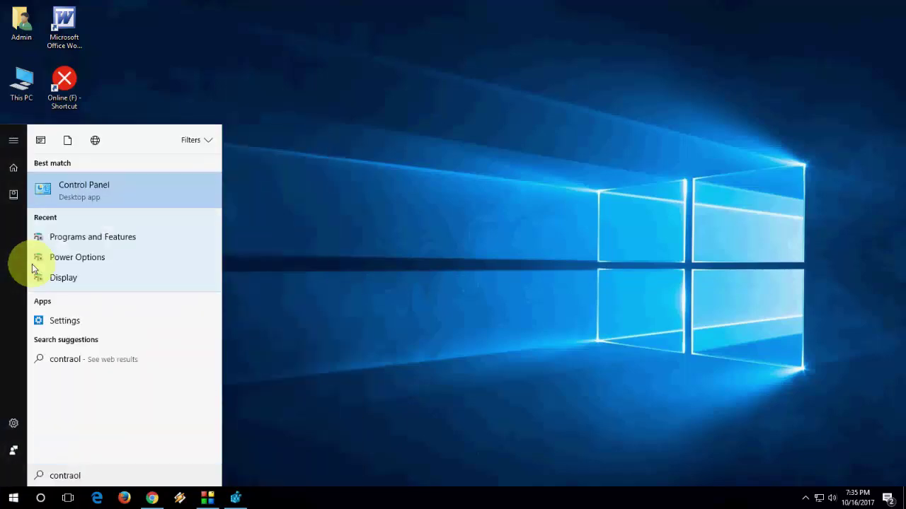
pyautogui.press('Escape')
pyautogui.doubleClick(21, 257)
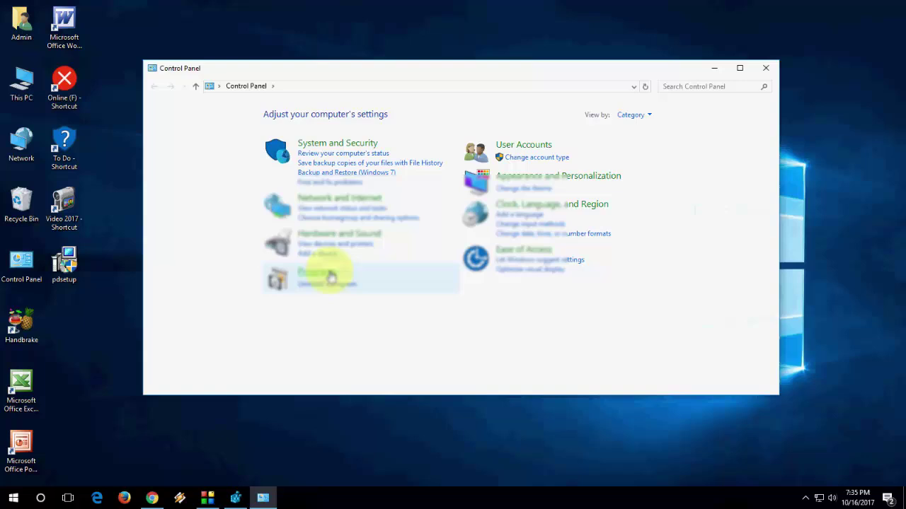
# Step: Open Programs and Features and scroll through the installed programs list
pyautogui.click(331, 277)
pyautogui.click(303, 114)
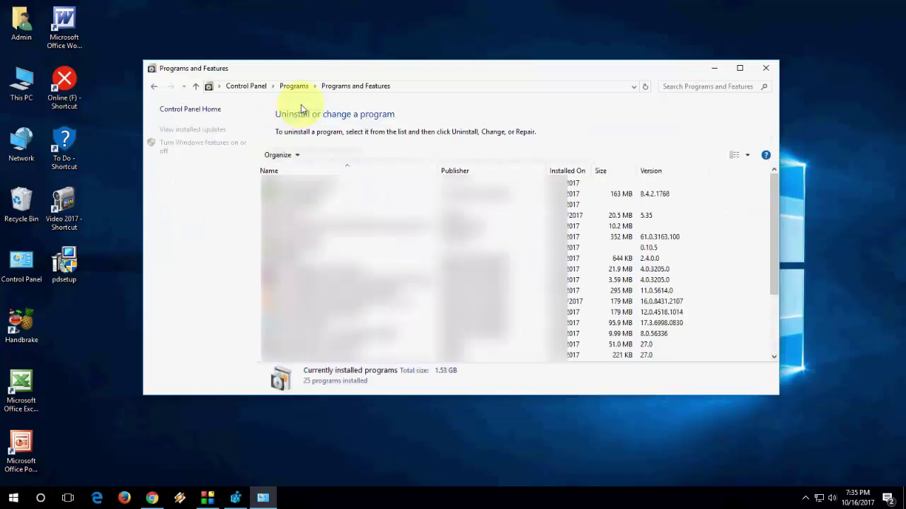
pyautogui.click(775, 190)
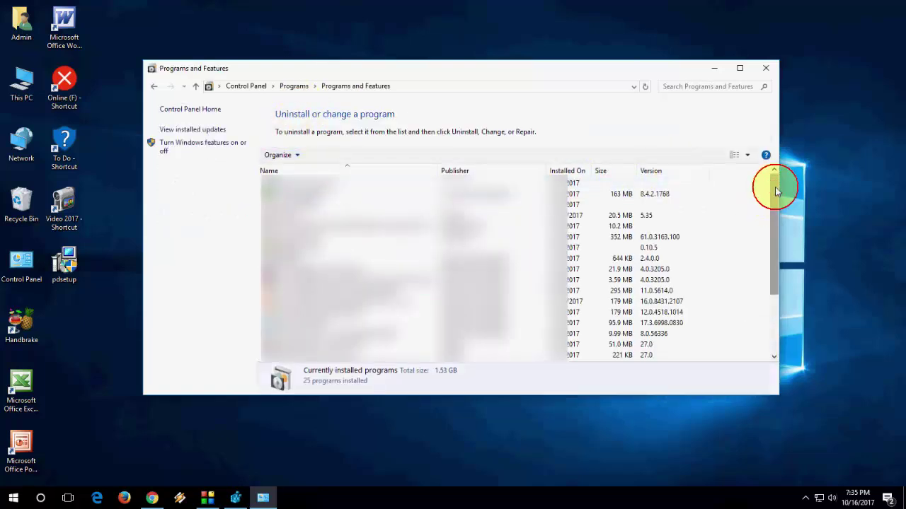
pyautogui.moveTo(776, 191); pyautogui.dragTo(771, 261)
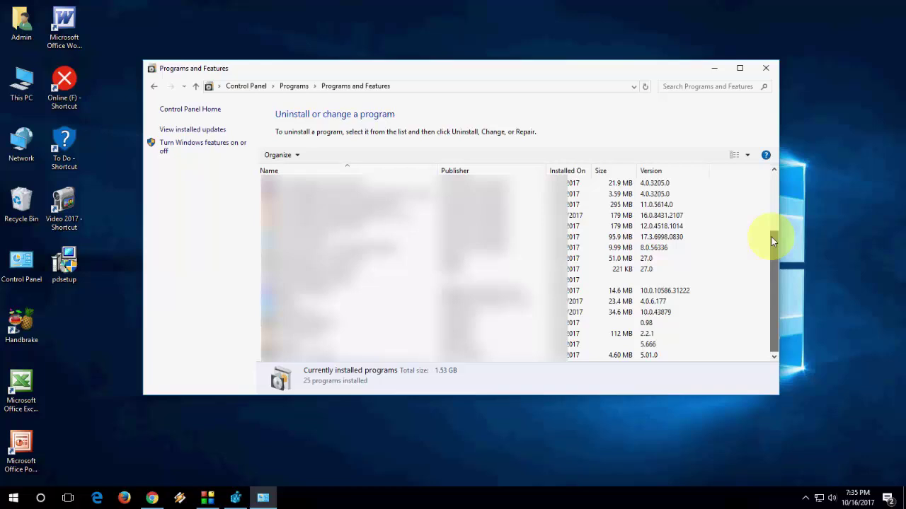
# Step: Close the programs list and rename Recuva's NoDisplayName value back to DisplayName in Registry Editor
pyautogui.click(766, 71)
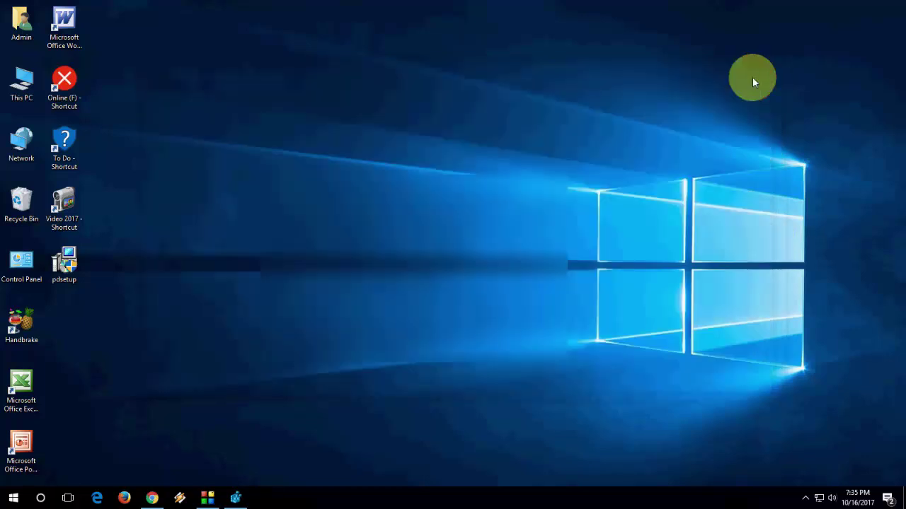
pyautogui.click(234, 498)
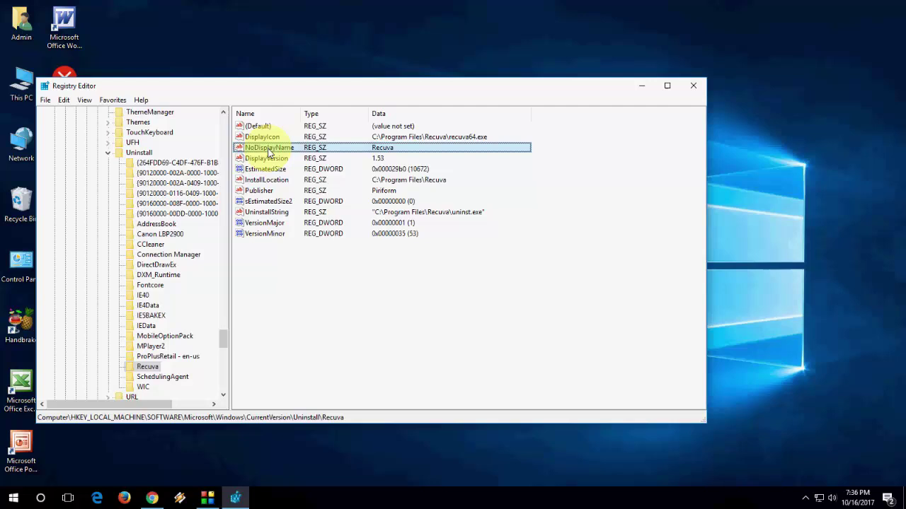
pyautogui.click(265, 51)
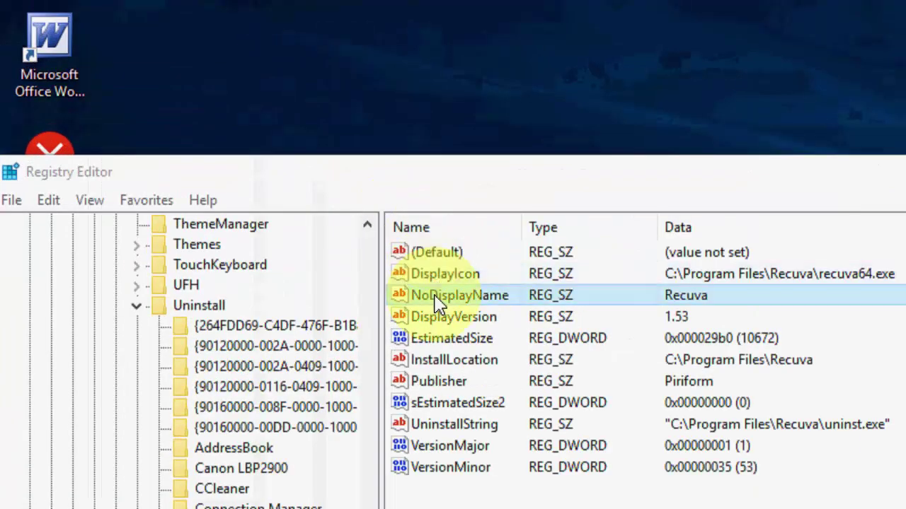
pyautogui.rightClick(301, 185)
pyautogui.click(498, 393)
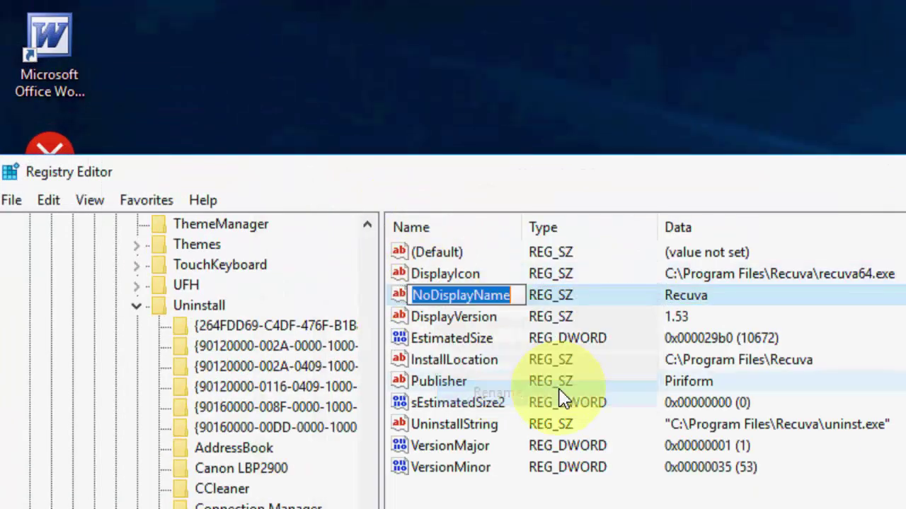
pyautogui.press('Home')
pyautogui.hotkey('shift', 'Right')
pyautogui.hotkey('shift', 'Right')
pyautogui.press('Delete')
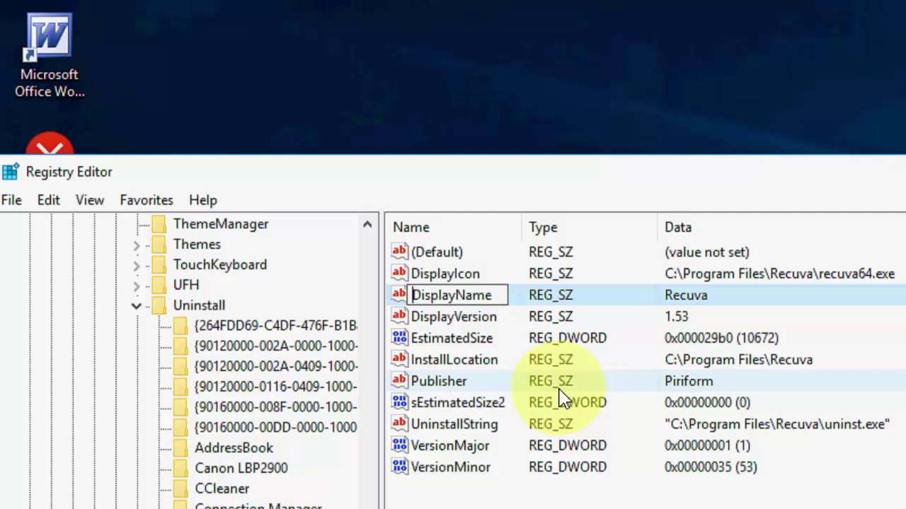
pyautogui.press('Return')
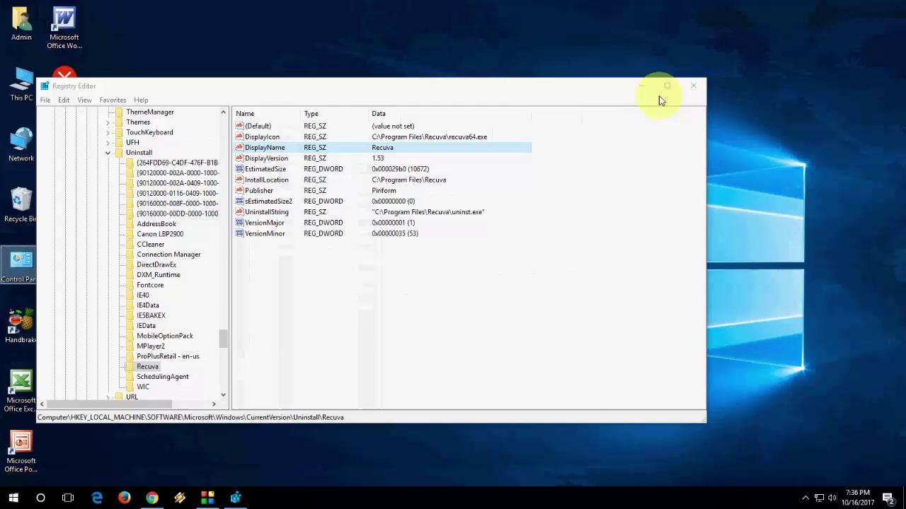
# Step: Reopen Programs and Features, confirm Piriform 1.53 is listed again, then close the window
pyautogui.doubleClick(13, 280)
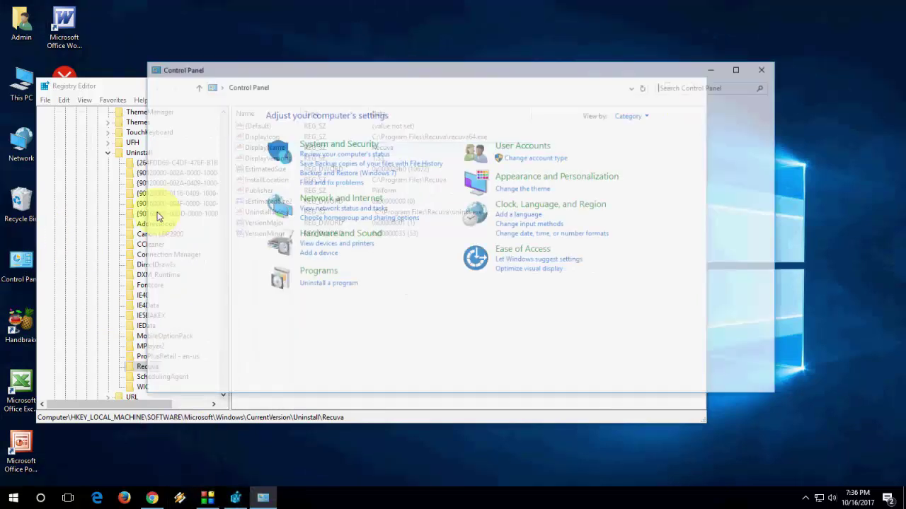
pyautogui.click(333, 269)
pyautogui.click(324, 119)
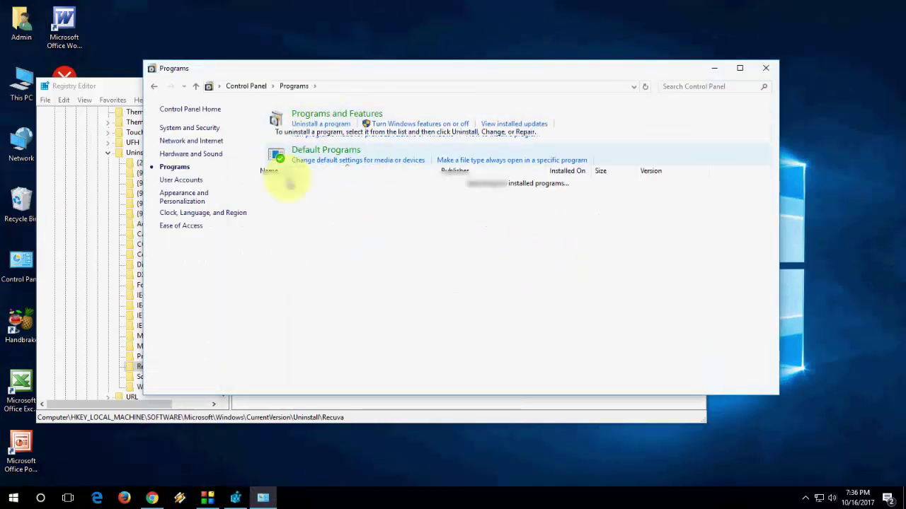
pyautogui.scroll(-3, 318, 287)
pyautogui.click(286, 290)
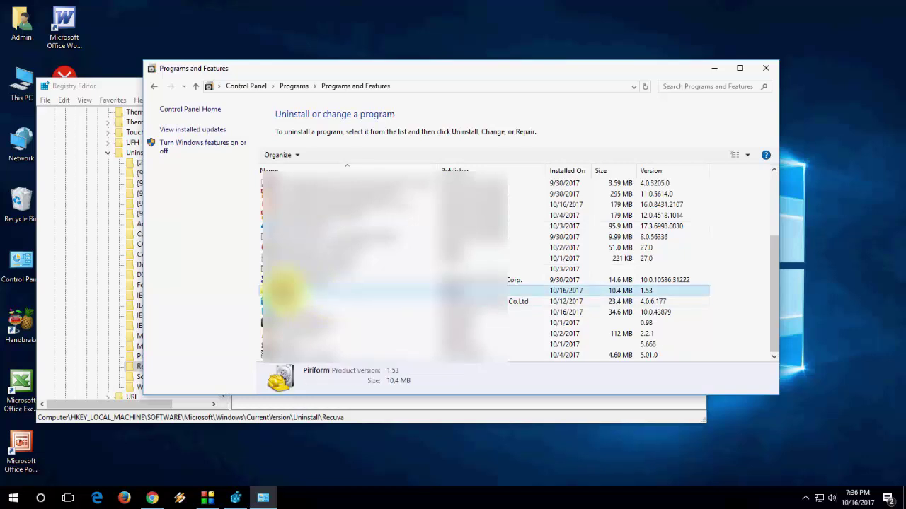
pyautogui.click(775, 71)
# Step: Close Registry Editor and refresh the desktop
pyautogui.click(689, 85)
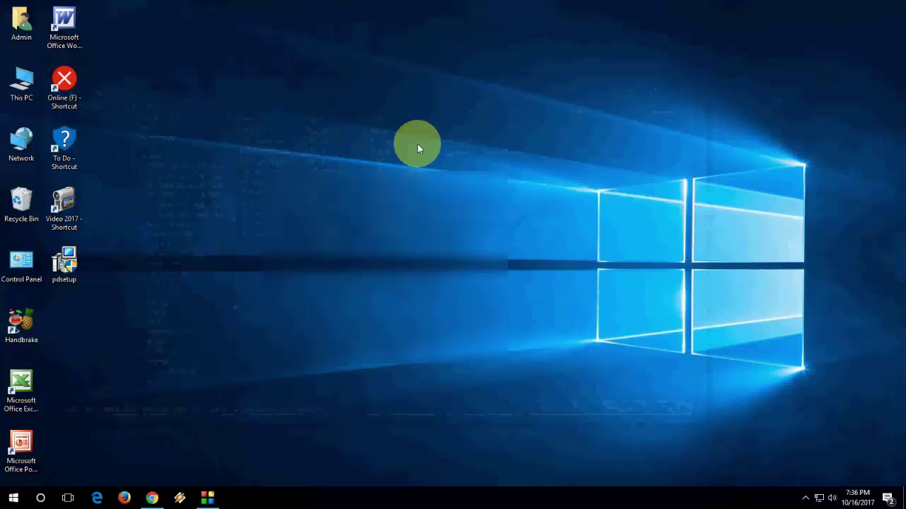
pyautogui.rightClick(417, 143)
pyautogui.click(431, 184)
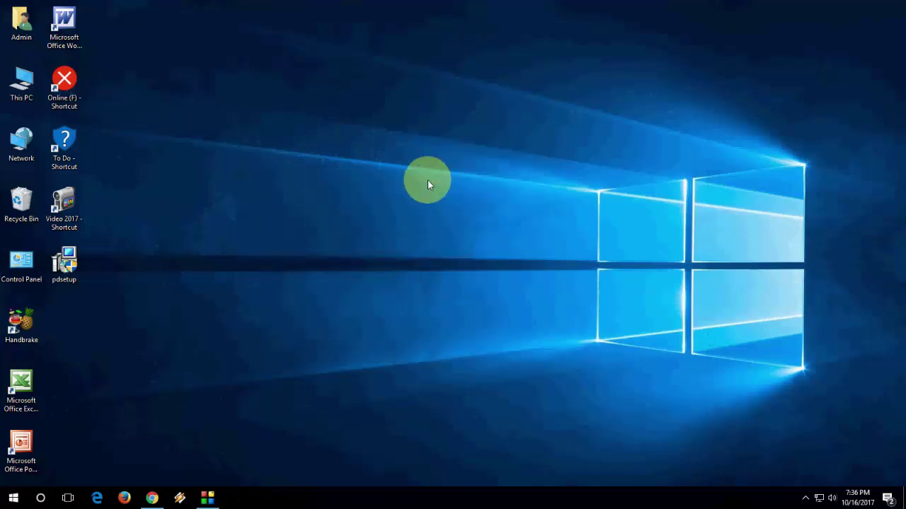
# Step: In the Start menu, expand the Recuva folder and bring up the Recuva entry's options
pyautogui.click(14, 499)
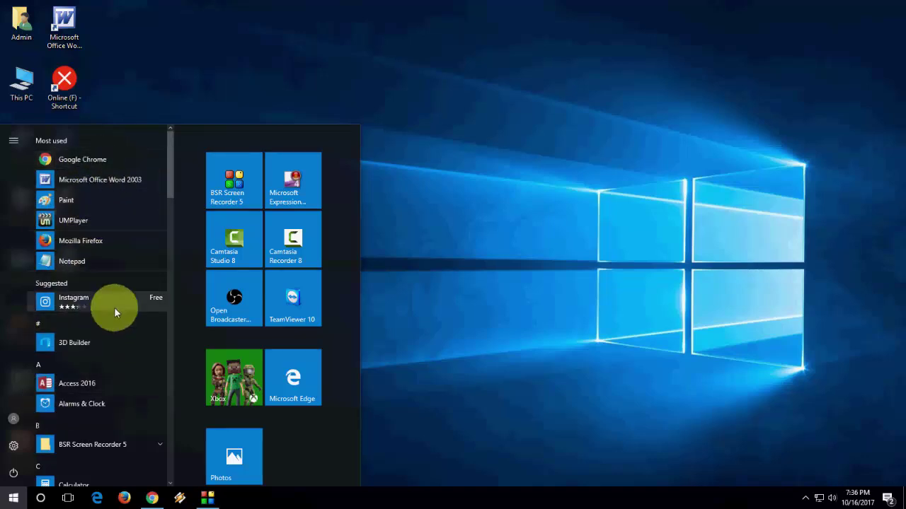
pyautogui.scroll(-5, 114, 307)
pyautogui.scroll(-10, 114, 307)
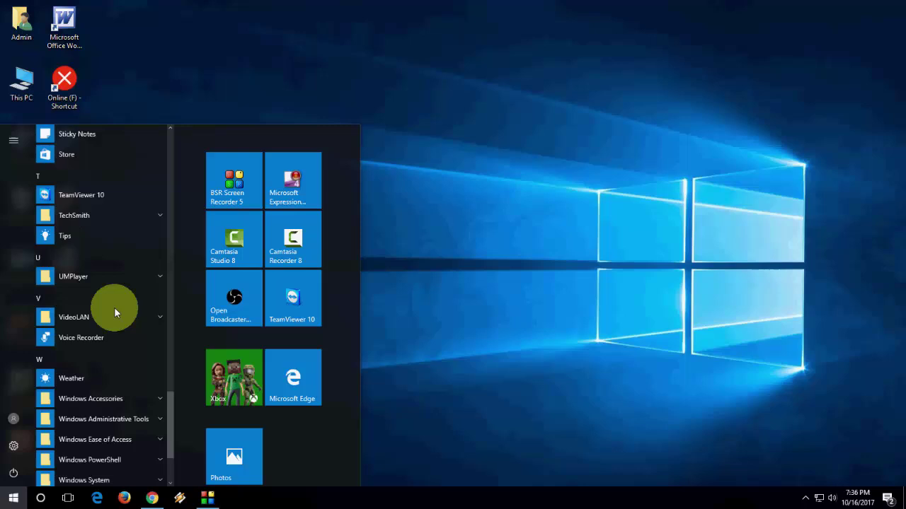
pyautogui.scroll(-2, 114, 307)
pyautogui.scroll(1, 89, 221)
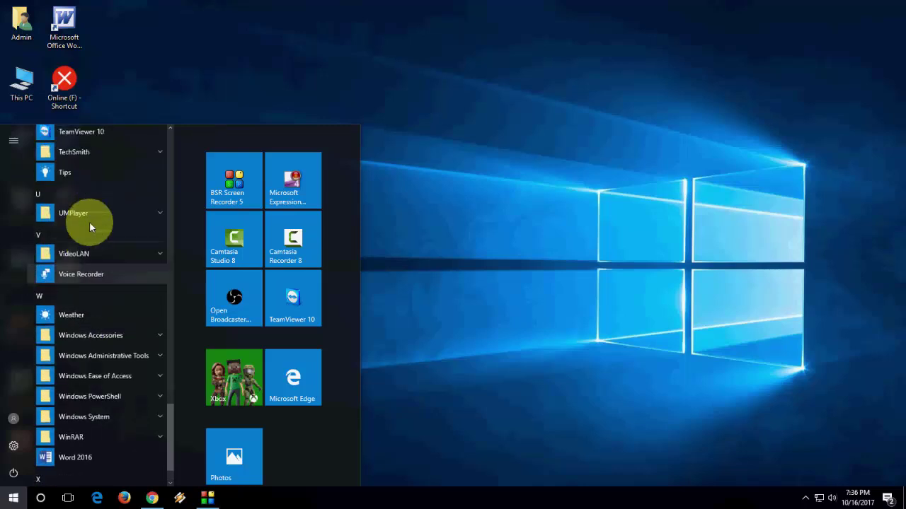
pyautogui.scroll(1, 89, 222)
pyautogui.scroll(3, 89, 221)
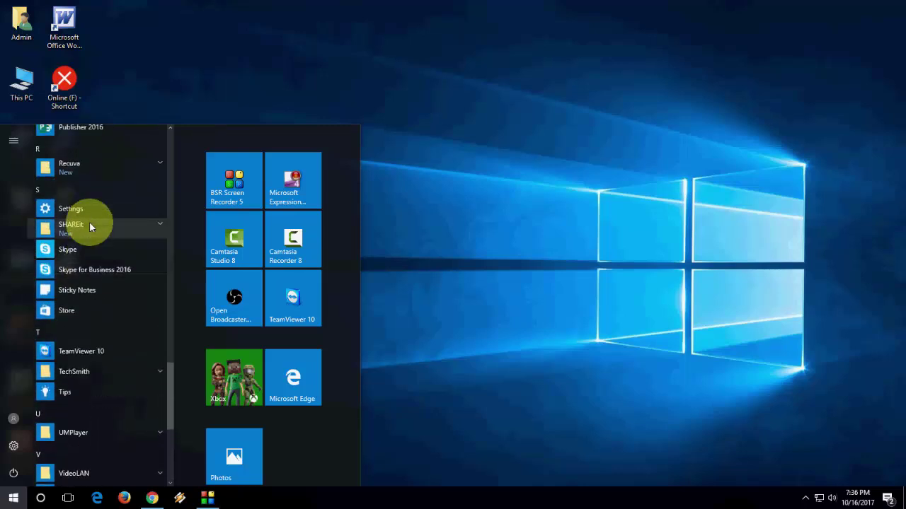
pyautogui.scroll(1, 89, 222)
pyautogui.click(76, 221)
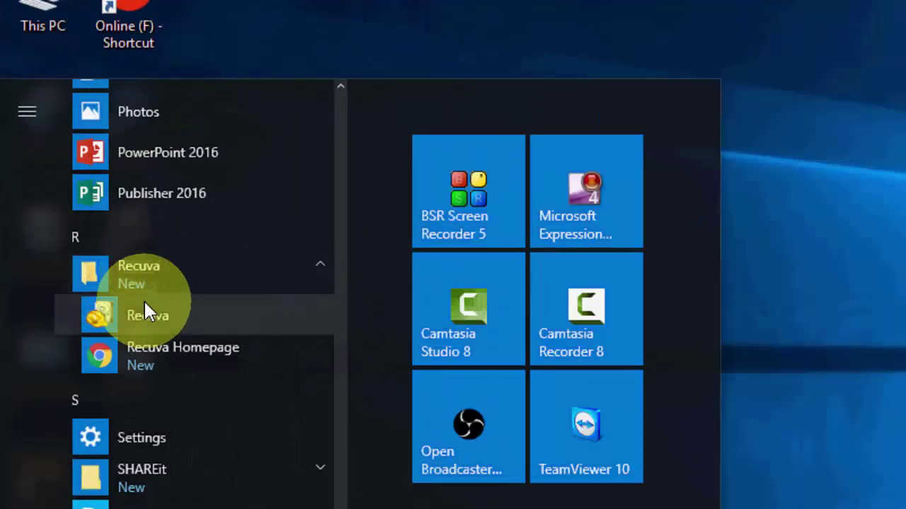
pyautogui.rightClick(144, 324)
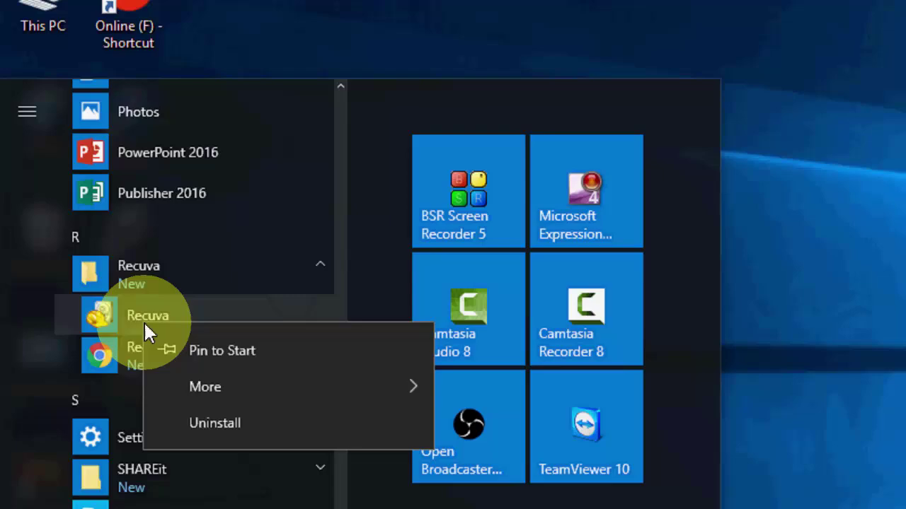
# Step: Open the Recuva shortcut's file location, delete the Recuva shortcut, and minimize Explorer
pyautogui.moveTo(285, 391)
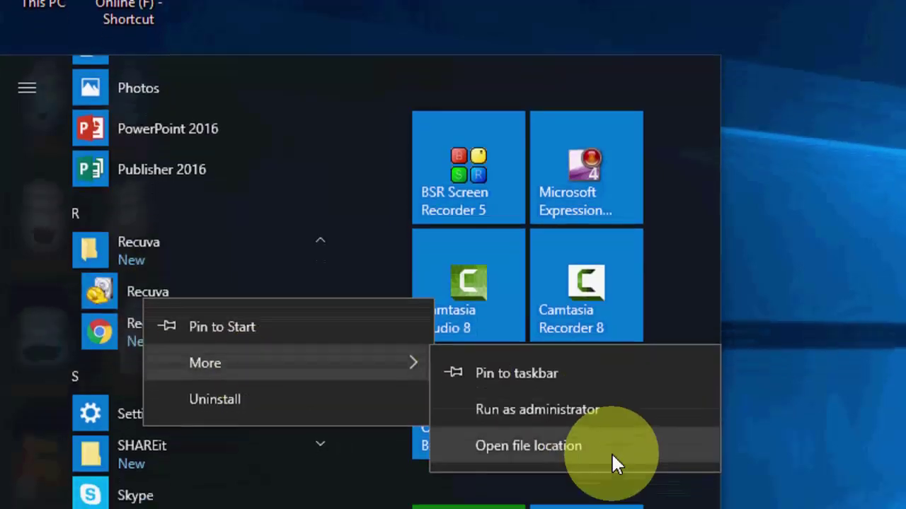
pyautogui.click(619, 461)
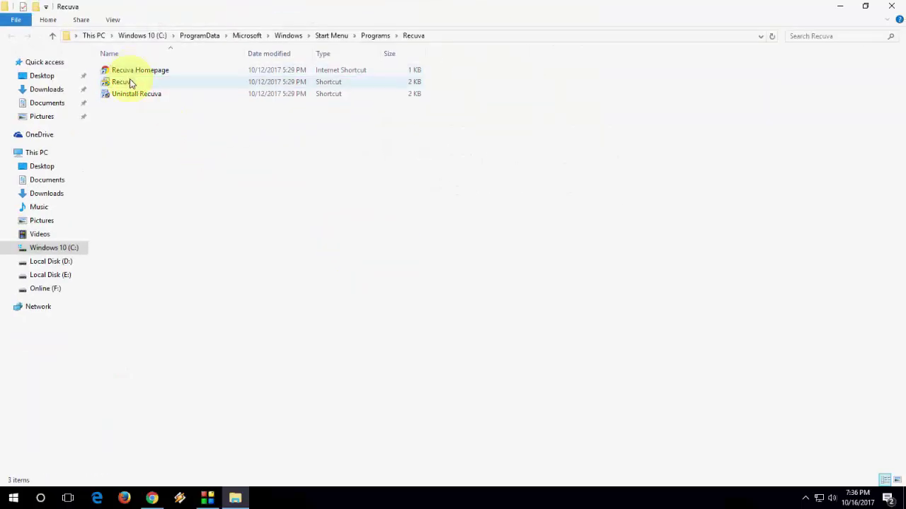
pyautogui.click(131, 84)
pyautogui.press('Delete')
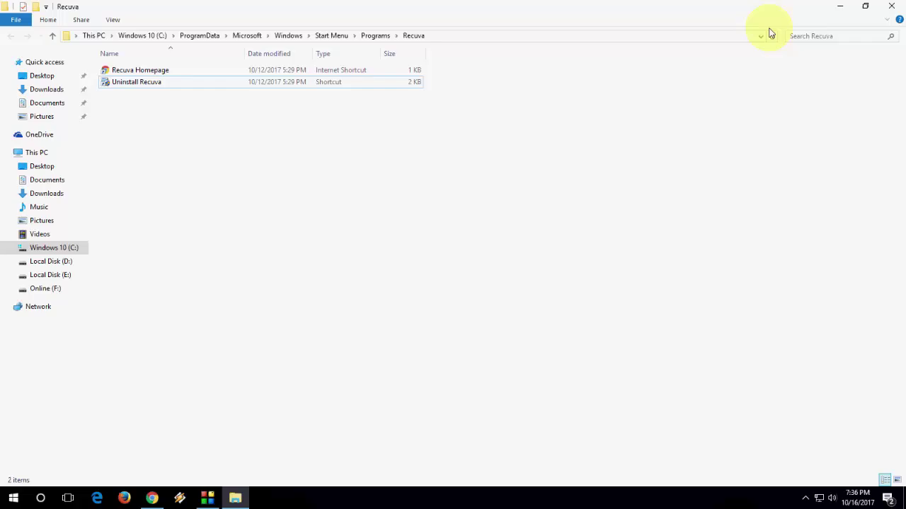
pyautogui.click(841, 5)
# Step: Check the Recuva folder's contents in the Start menu app list
pyautogui.press('super')
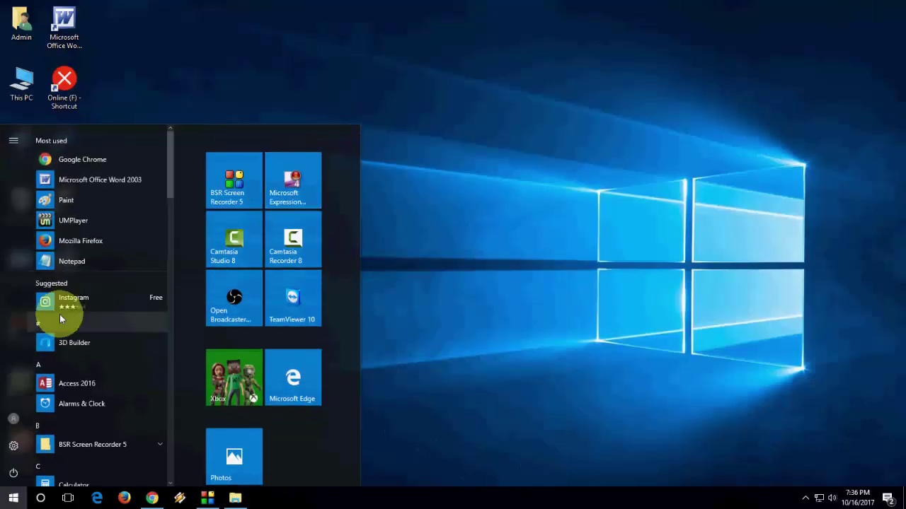
pyautogui.scroll(-5, 59, 320)
pyautogui.scroll(-10, 59, 313)
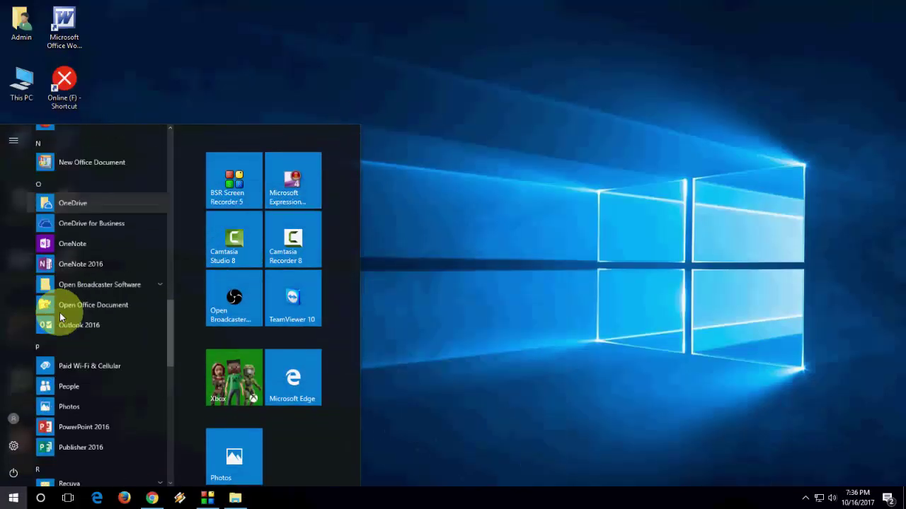
pyautogui.click(122, 272)
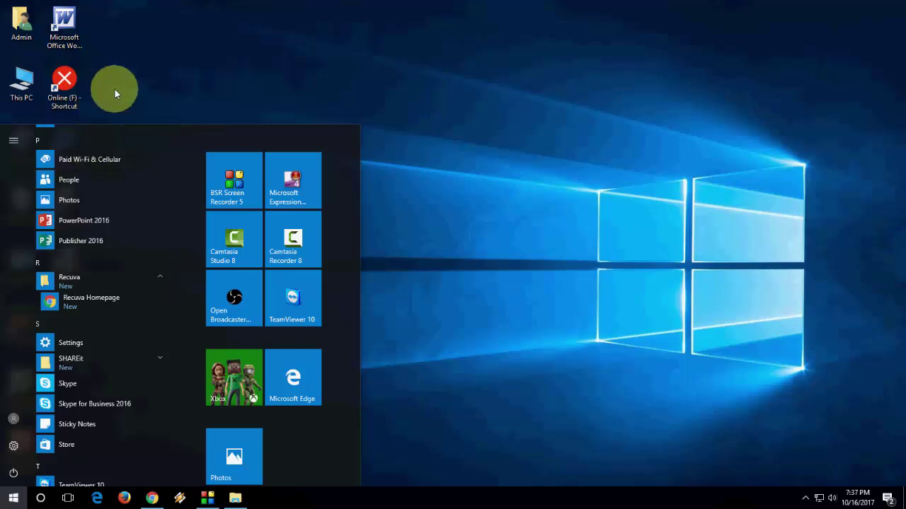
# Step: Search 'recuva', launch it, then cancel the wizard and close Recuva
pyautogui.press('super')
pyautogui.press('super')
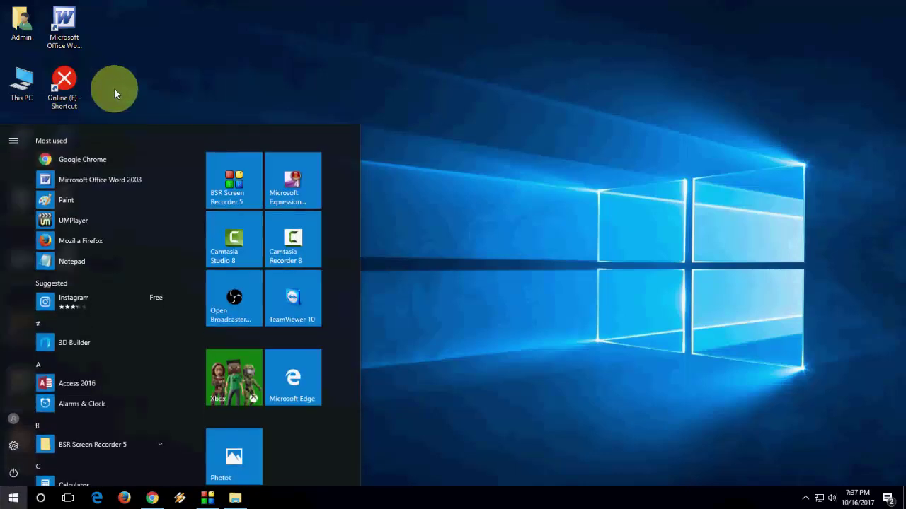
pyautogui.write('recuva')
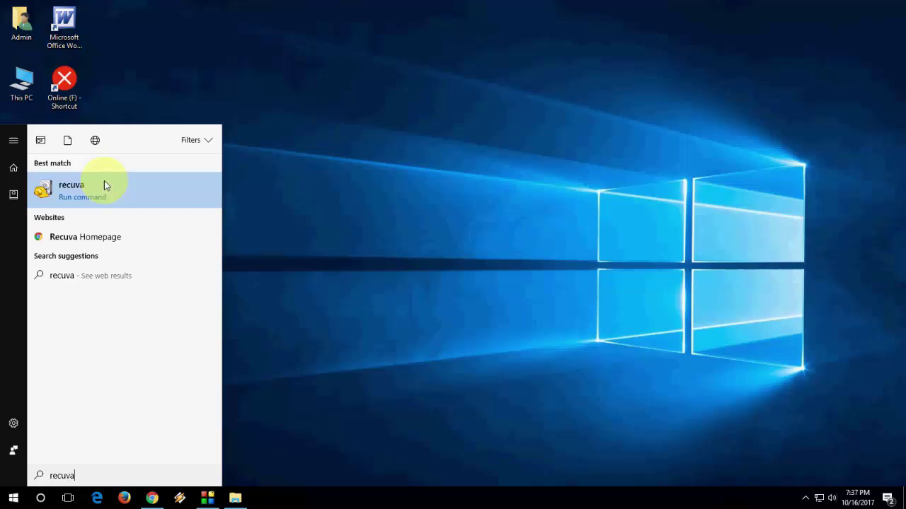
pyautogui.click(95, 195)
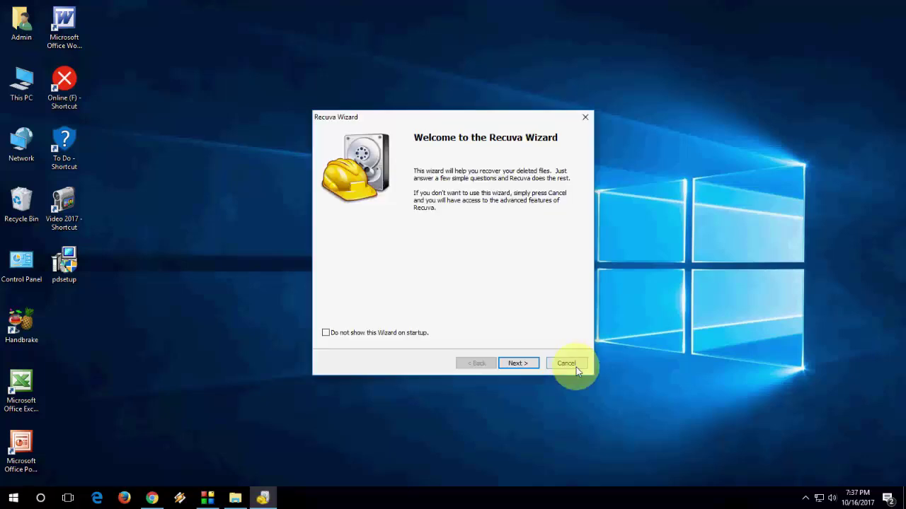
pyautogui.click(572, 364)
pyautogui.click(614, 110)
# Step: Refresh the desktop, then undo the Recuva shortcut deletion in its folder with admin permission
pyautogui.rightClick(338, 174)
pyautogui.click(364, 204)
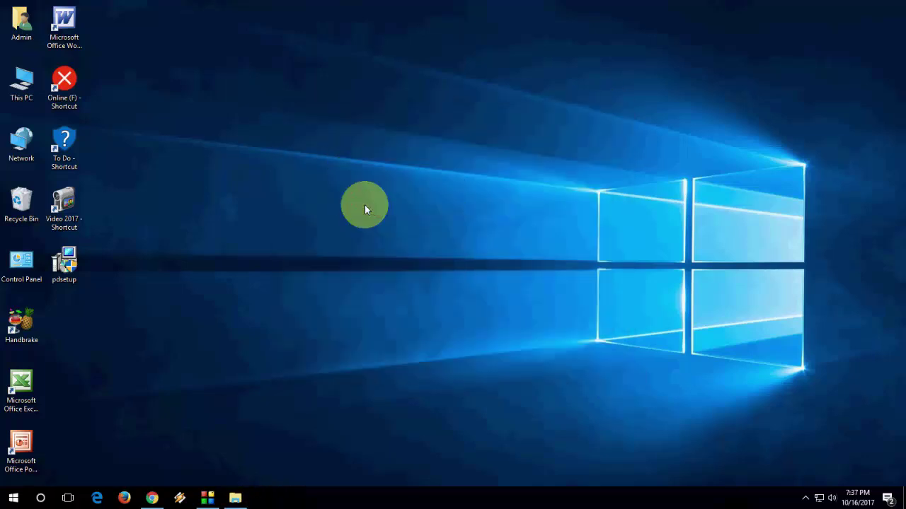
pyautogui.click(235, 498)
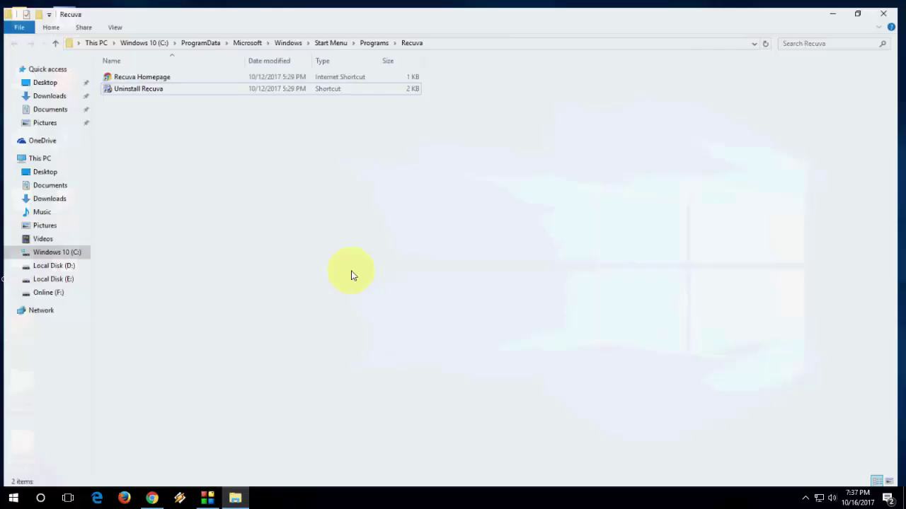
pyautogui.rightClick(340, 231)
pyautogui.click(410, 332)
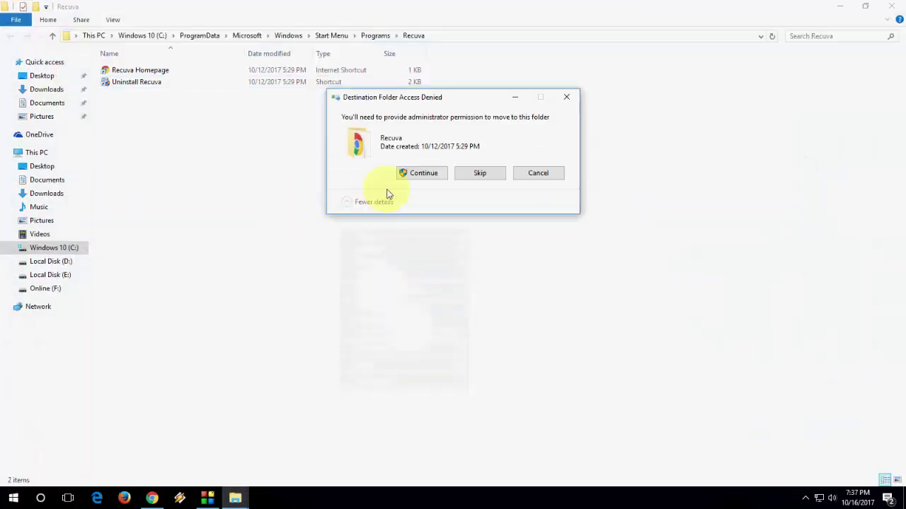
pyautogui.click(418, 172)
# Step: Refresh the folder and confirm the Recuva shortcut reappears in the Start menu
pyautogui.rightClick(225, 207)
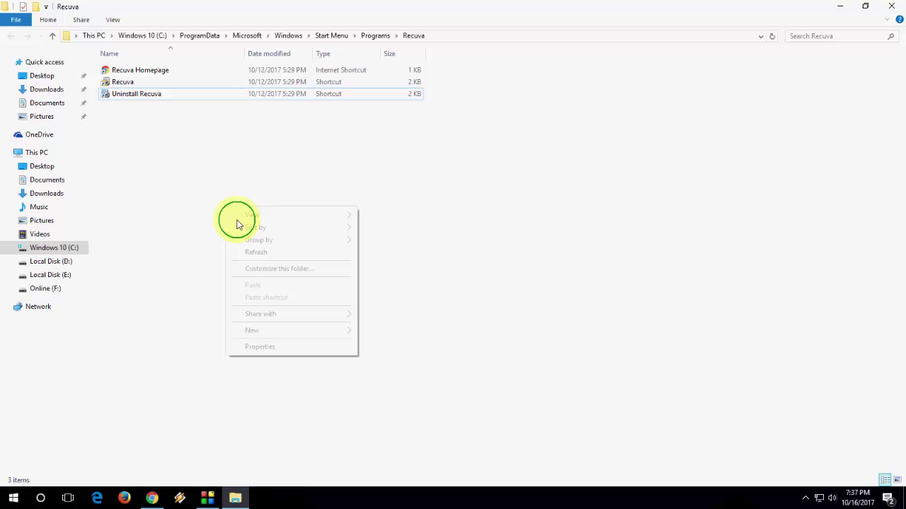
pyautogui.click(254, 253)
pyautogui.press('super')
pyautogui.scroll(-15, 105, 333)
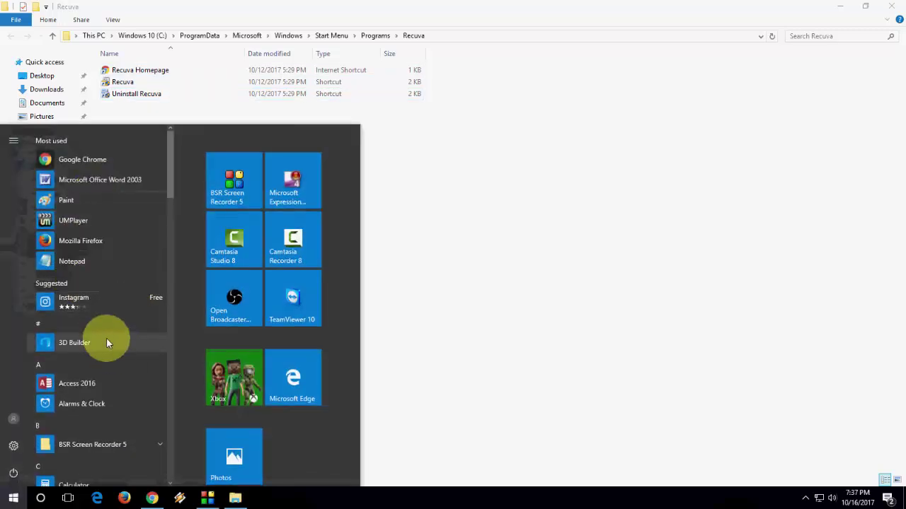
pyautogui.scroll(-6, 104, 328)
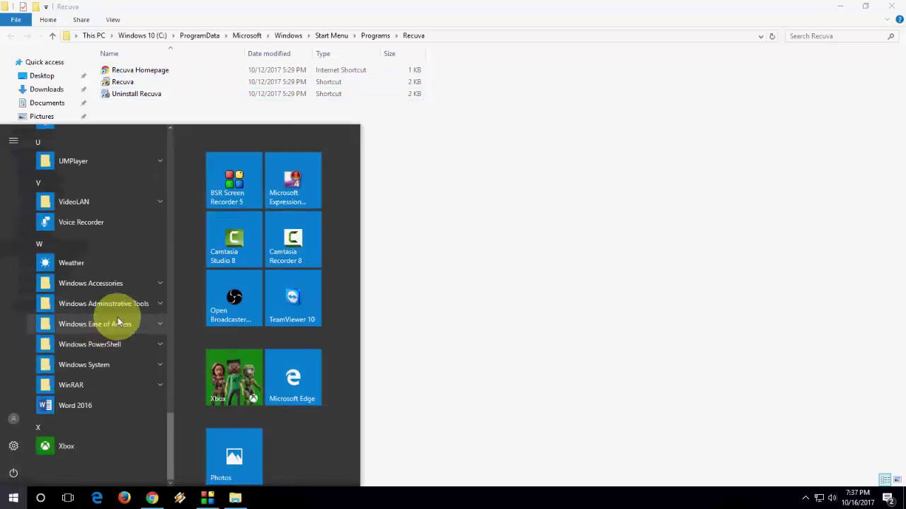
pyautogui.scroll(2, 85, 227)
pyautogui.scroll(5, 107, 187)
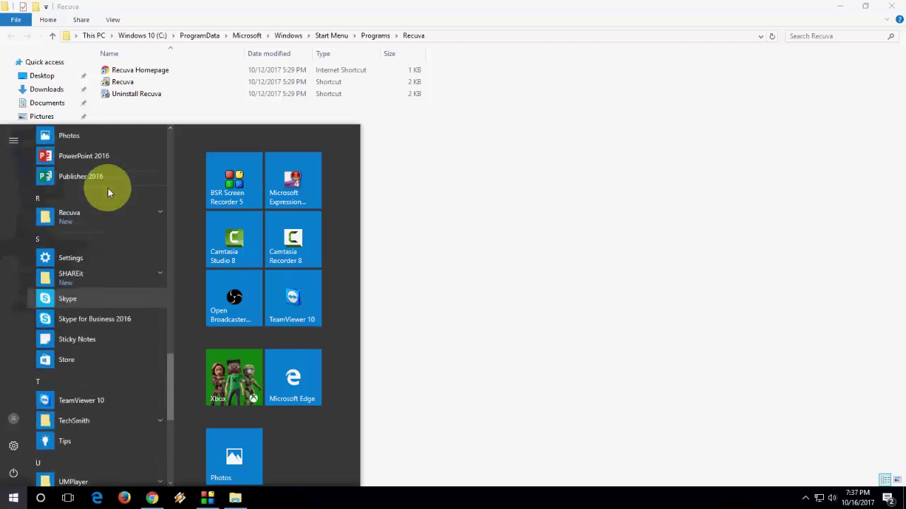
pyautogui.click(107, 225)
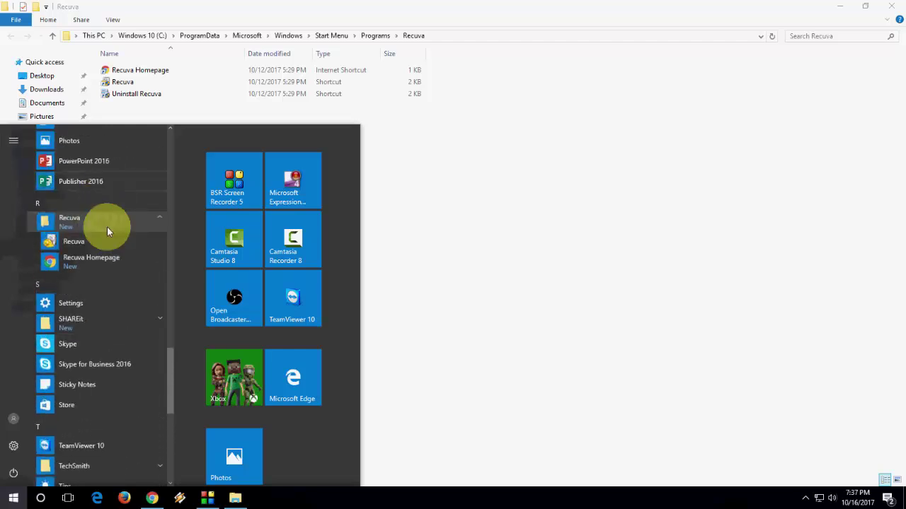
# Step: Dismiss the Start menu and close the Recuva folder window
pyautogui.click(443, 246)
pyautogui.rightClick(437, 215)
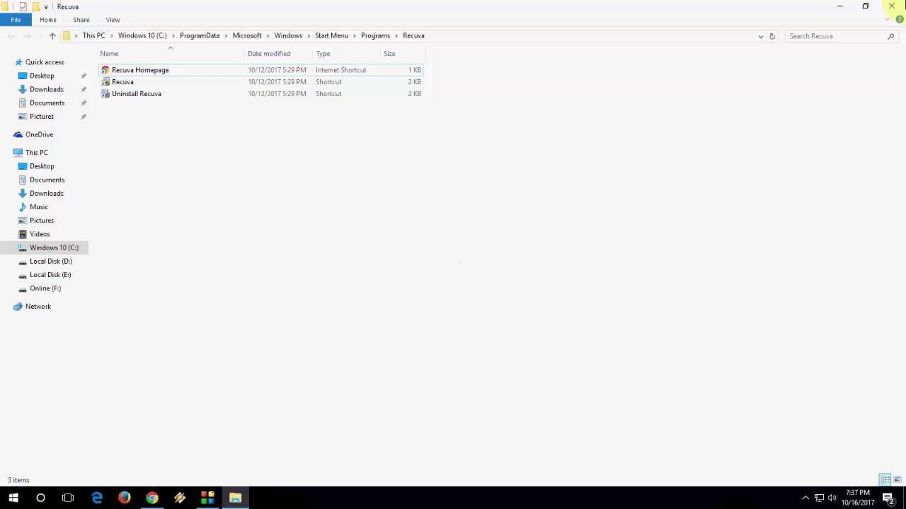
pyautogui.click(892, 6)
# Step: Refresh the desktop and bring Chrome back to the Password Door download tab
pyautogui.rightClick(503, 92)
pyautogui.click(525, 124)
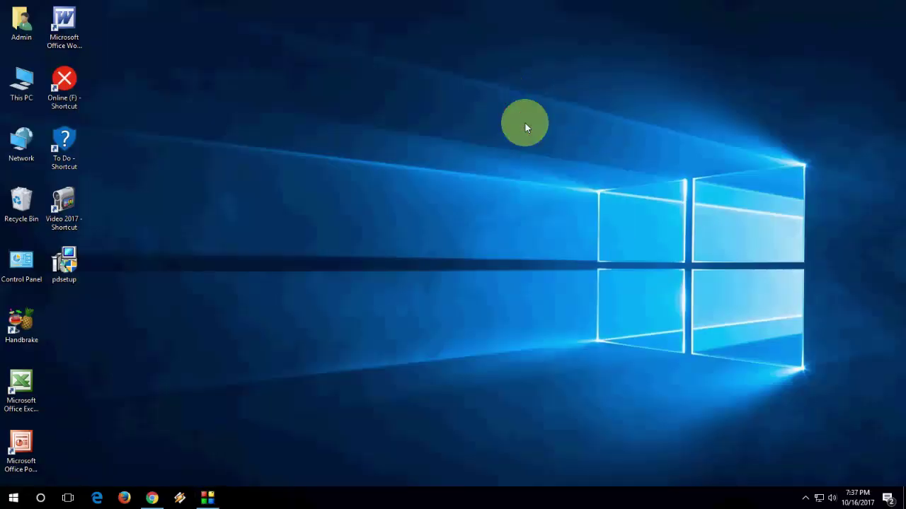
pyautogui.click(151, 498)
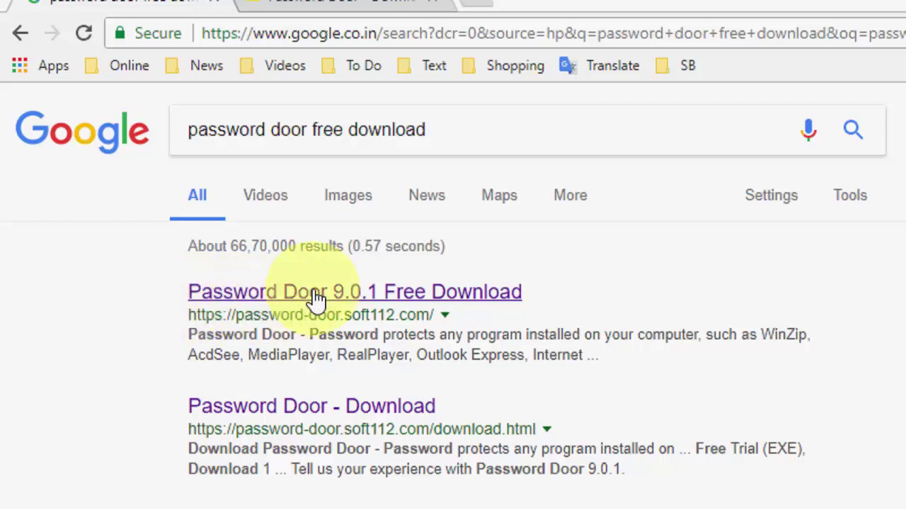
pyautogui.click(375, 2)
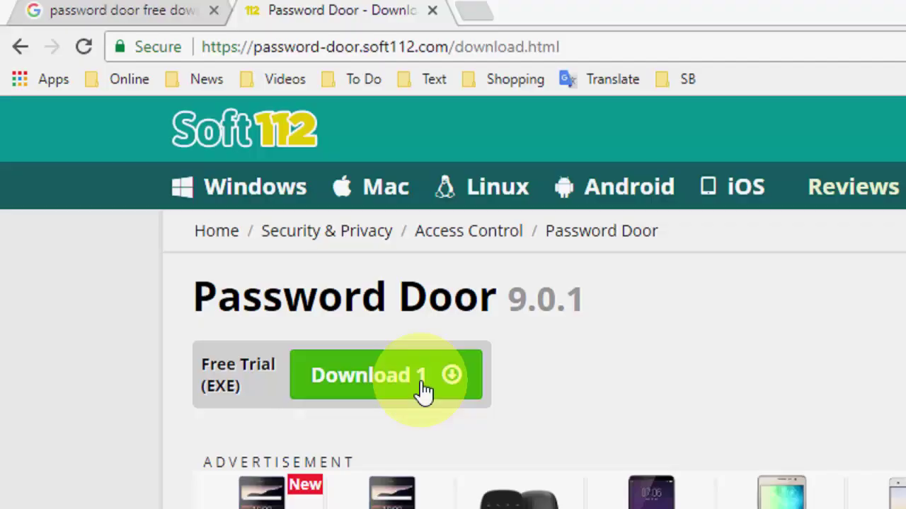
# Step: Download the Password Door 9.0.1 free trial installer and launch pdsetup from the desktop
pyautogui.click(423, 391)
pyautogui.click(843, 12)
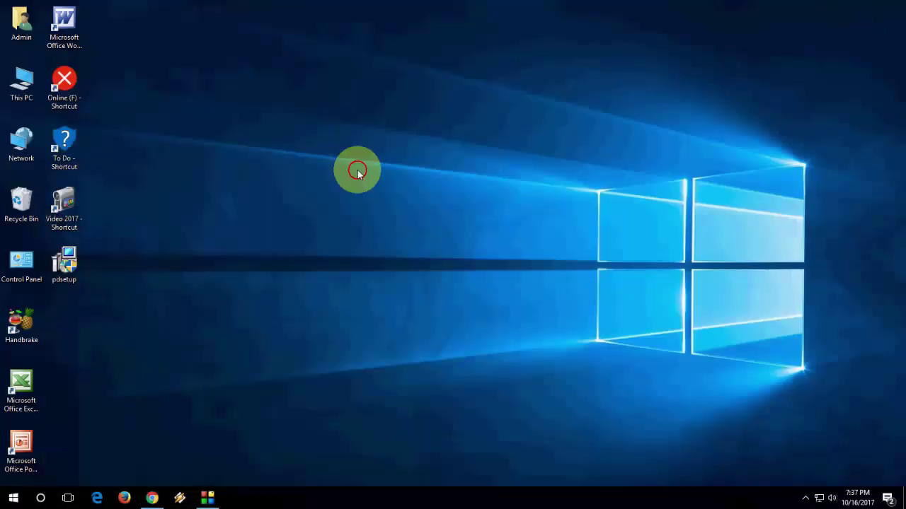
pyautogui.click(62, 263)
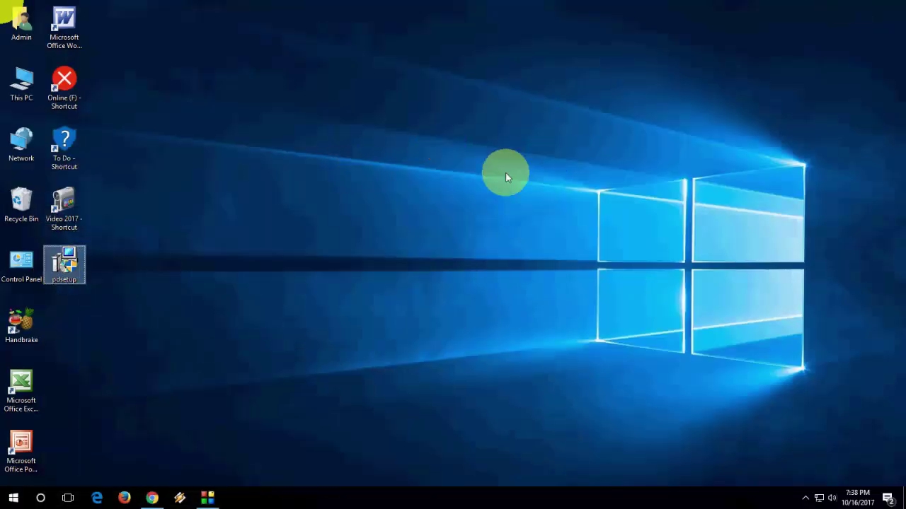
# Step: Install Password Door 9.0.1 in the default location, setting and confirming an admin password
pyautogui.click(499, 339)
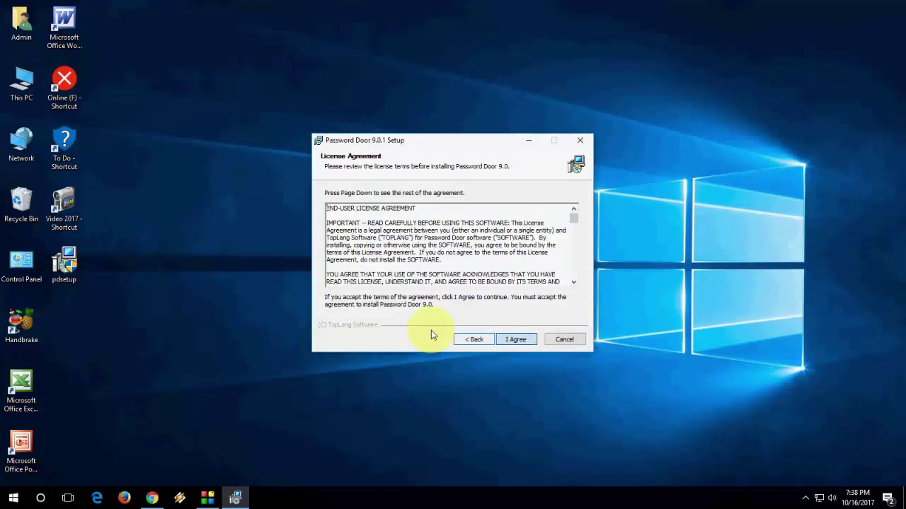
pyautogui.click(516, 339)
pyautogui.click(517, 339)
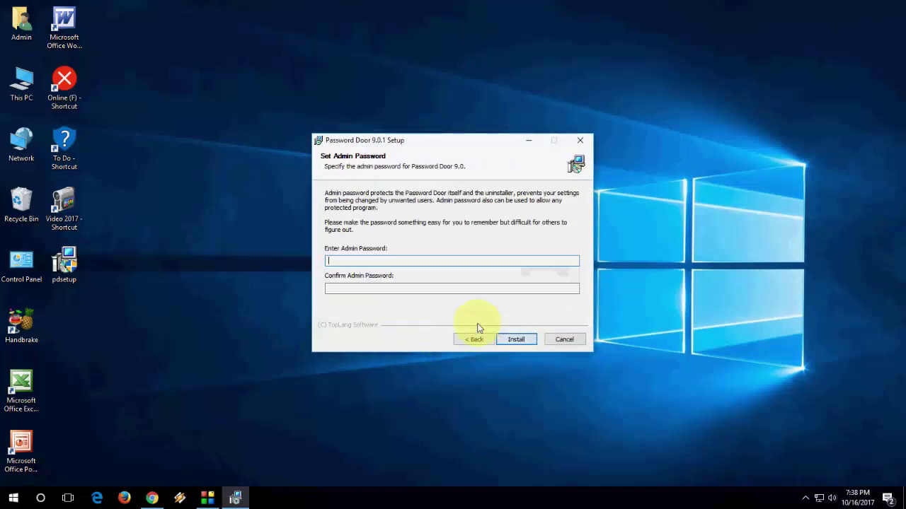
pyautogui.write('12')
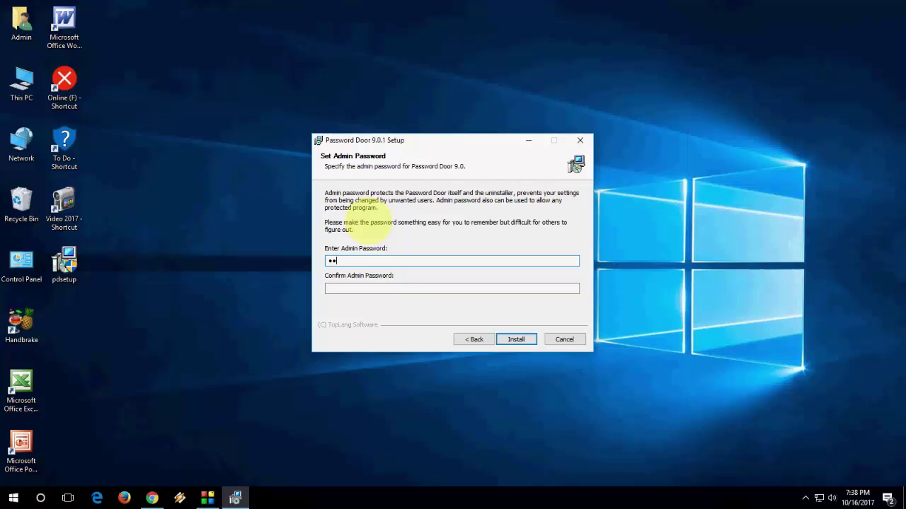
pyautogui.write('34')
pyautogui.click(399, 288)
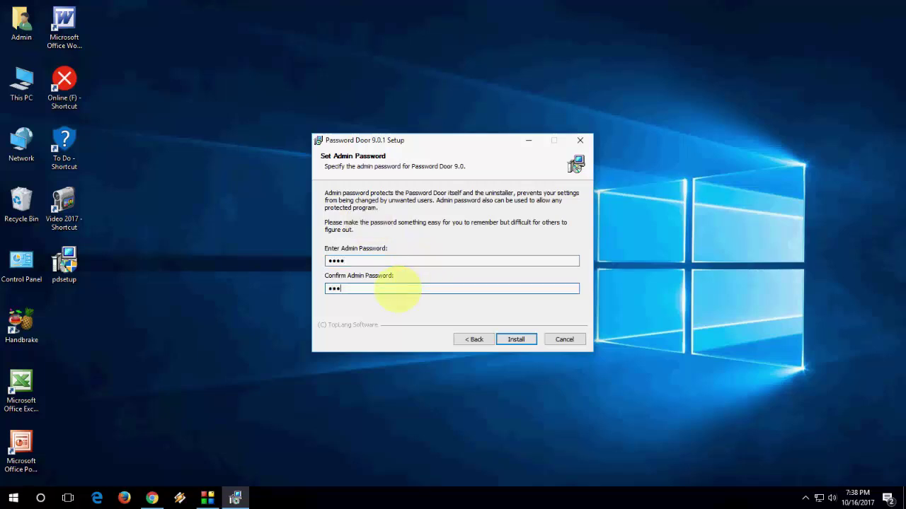
pyautogui.click(521, 344)
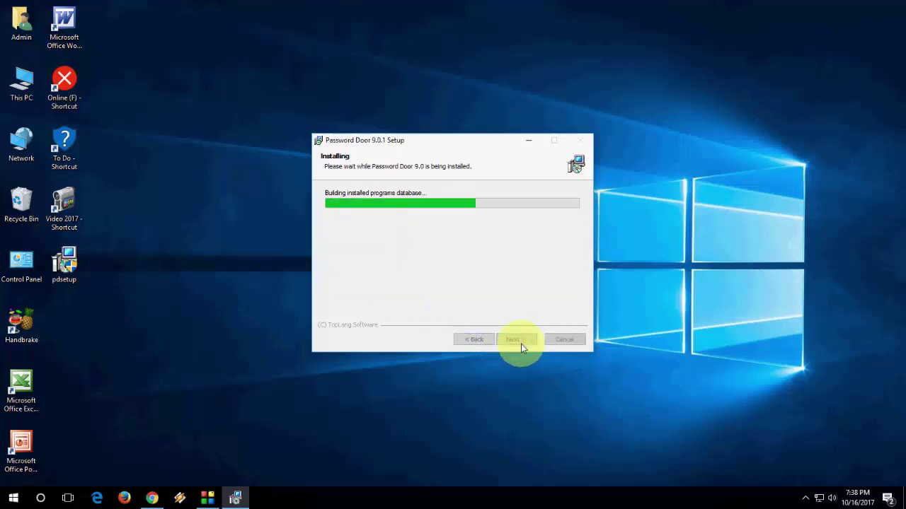
pyautogui.click(515, 340)
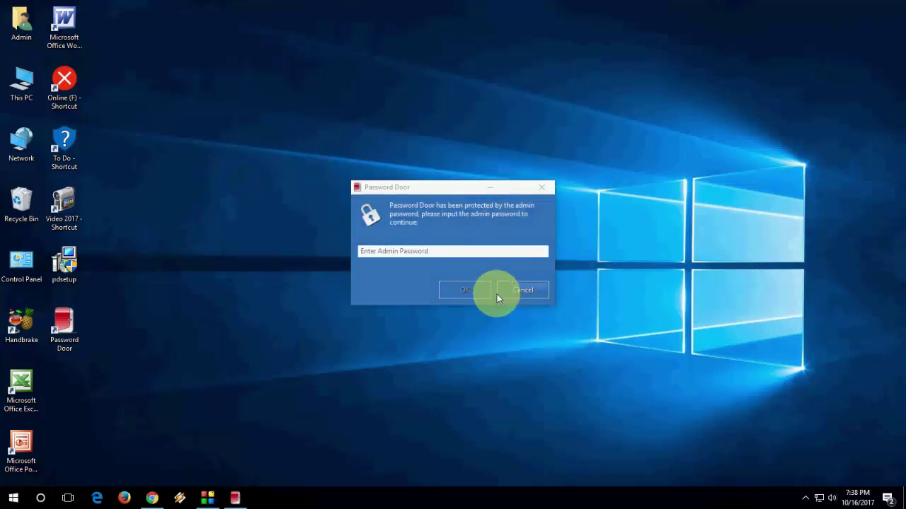
# Step: Unlock the newly launched Password Door with the admin password
pyautogui.click(458, 287)
pyautogui.click(445, 252)
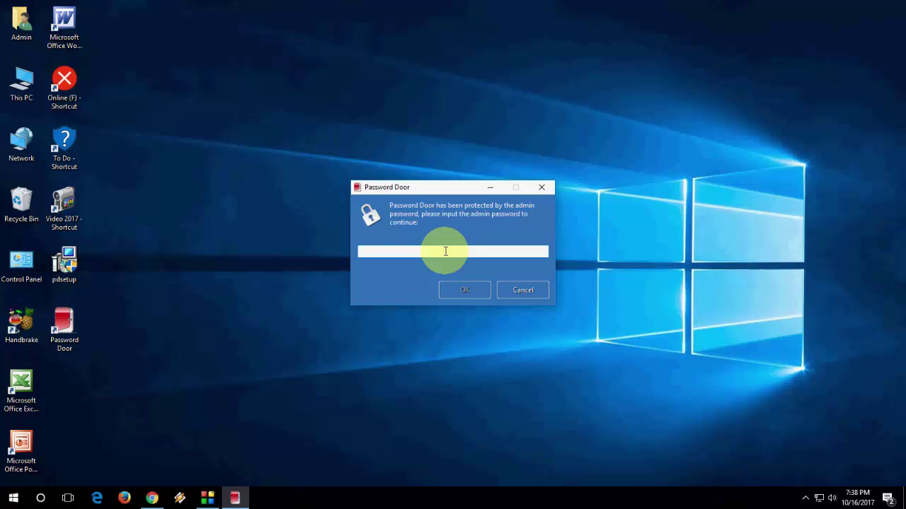
pyautogui.write('••••')
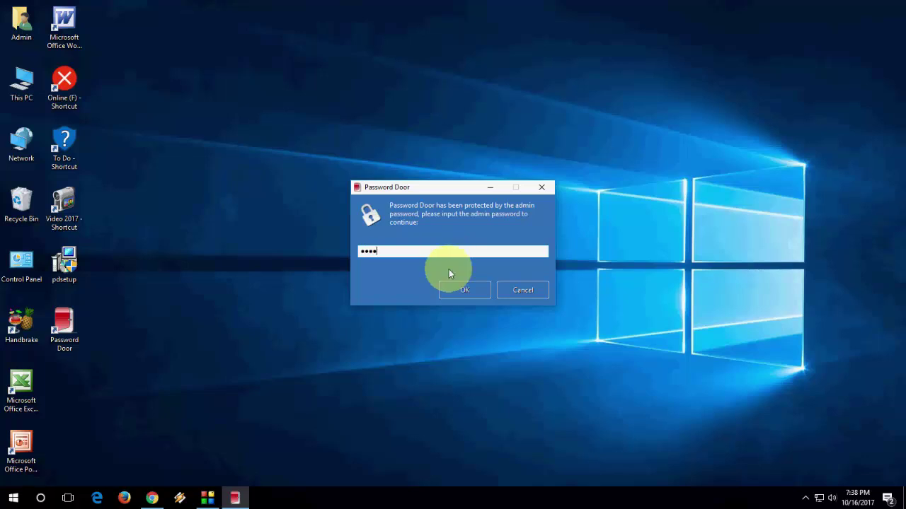
pyautogui.click(455, 293)
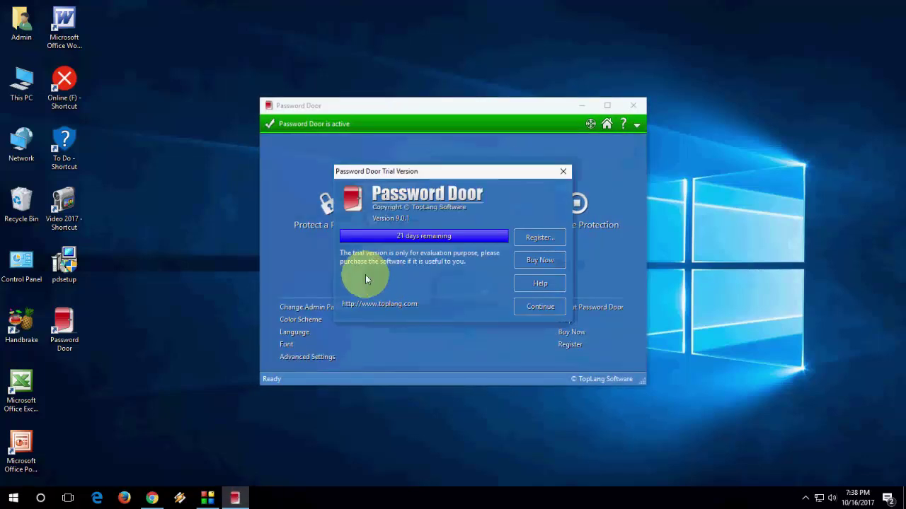
# Step: Dismiss the trial notice and pick Mozilla Firefox from the installed programs to protect
pyautogui.click(564, 172)
pyautogui.click(349, 242)
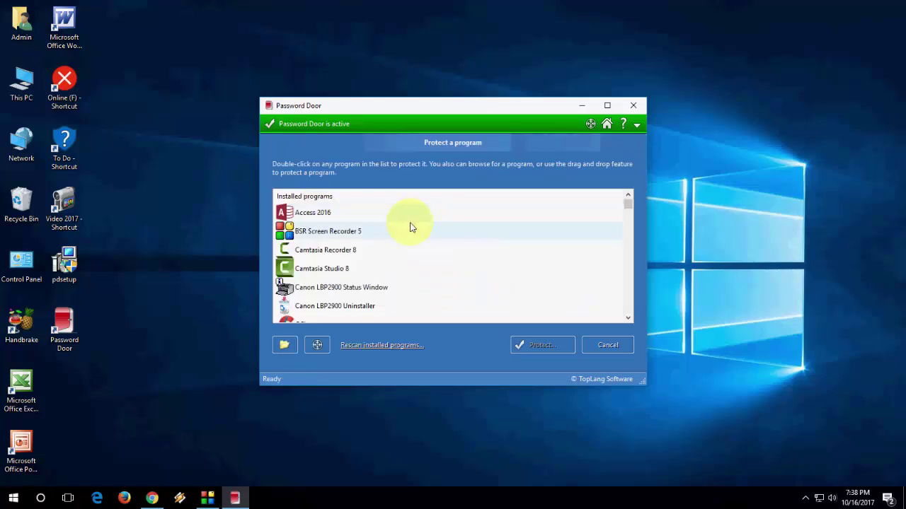
pyautogui.scroll(-2, 411, 226)
pyautogui.scroll(2, 411, 227)
pyautogui.scroll(-5, 411, 227)
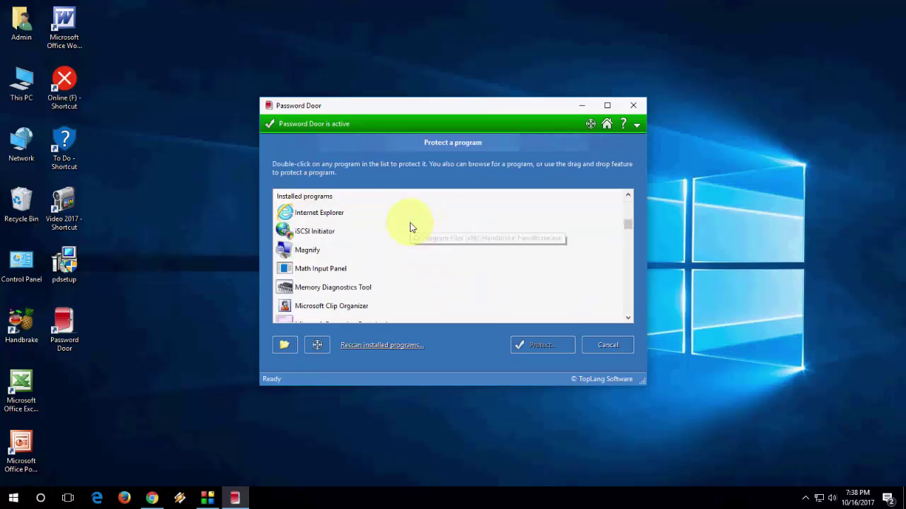
pyautogui.scroll(-8, 411, 227)
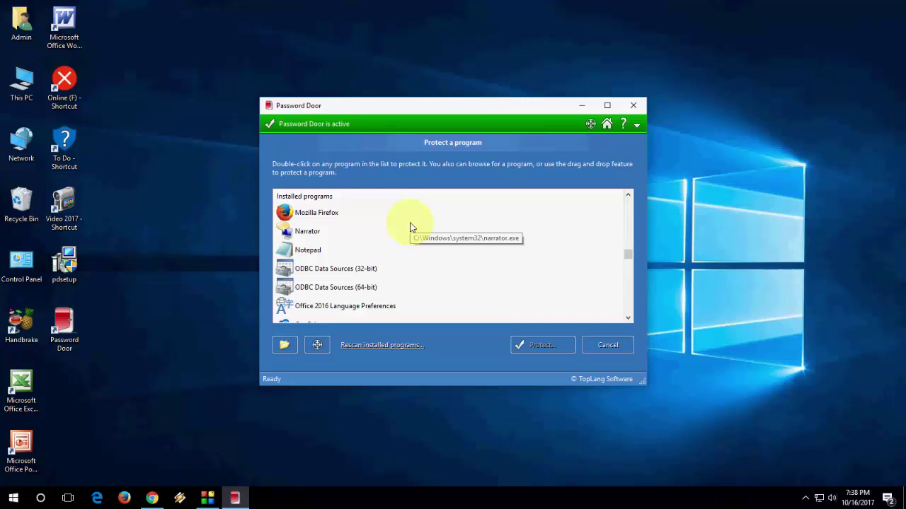
pyautogui.click(322, 212)
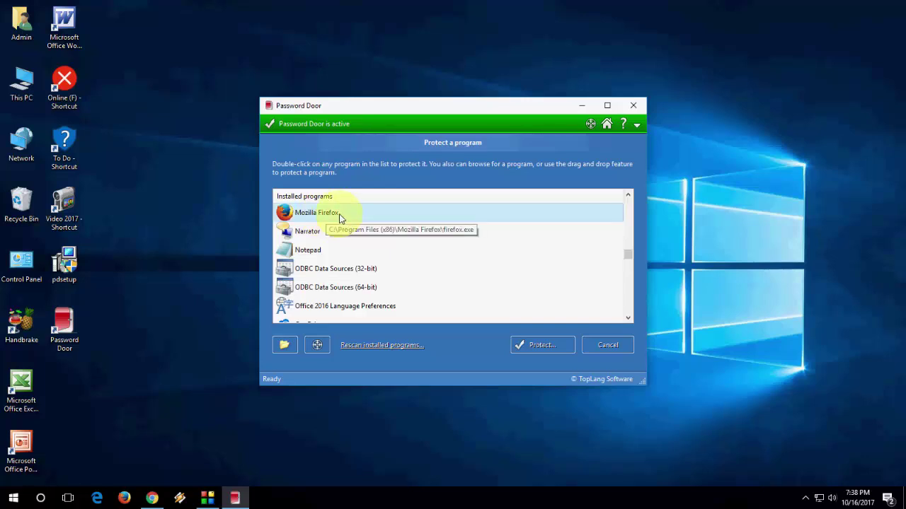
# Step: Protect Firefox with the advanced option 'Allow all subsequent instances of it' enabled
pyautogui.click(532, 345)
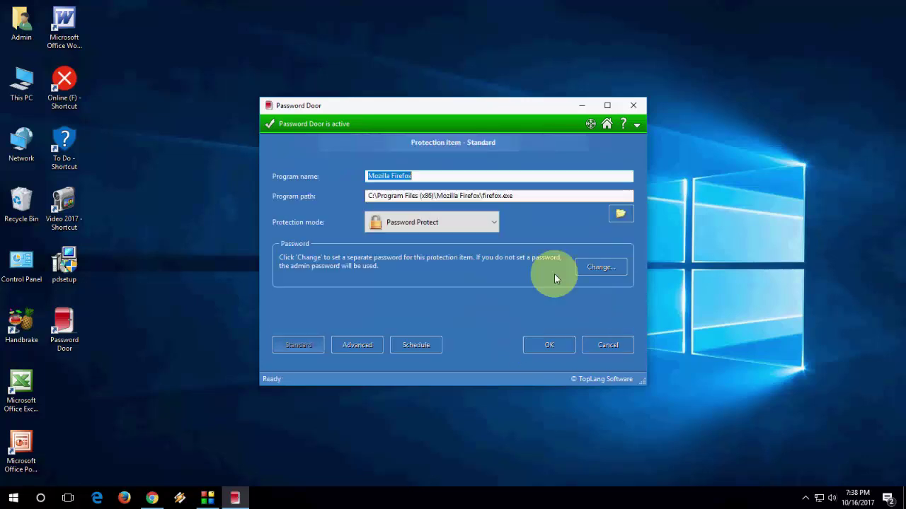
pyautogui.click(365, 346)
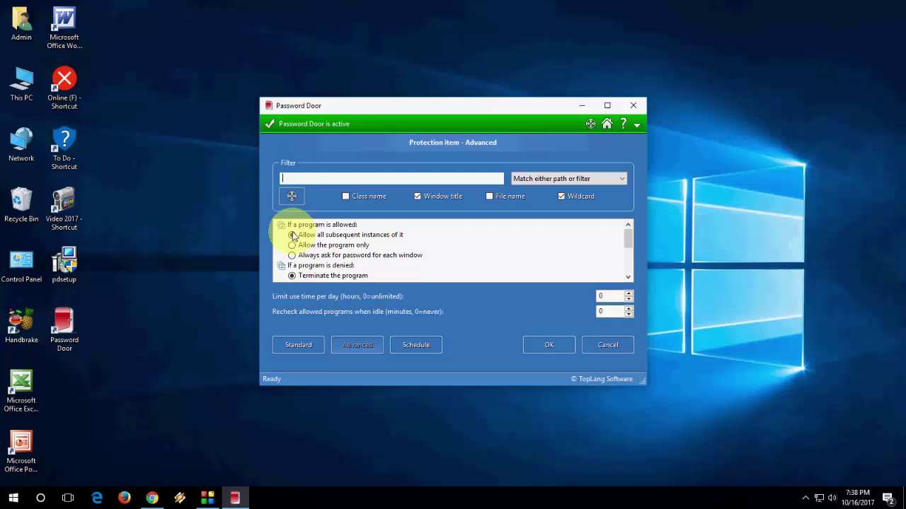
pyautogui.click(292, 235)
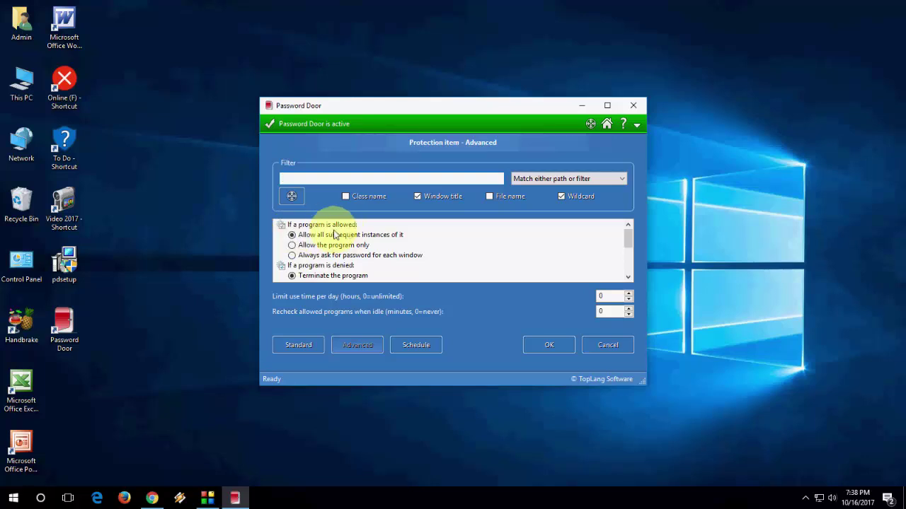
pyautogui.click(552, 345)
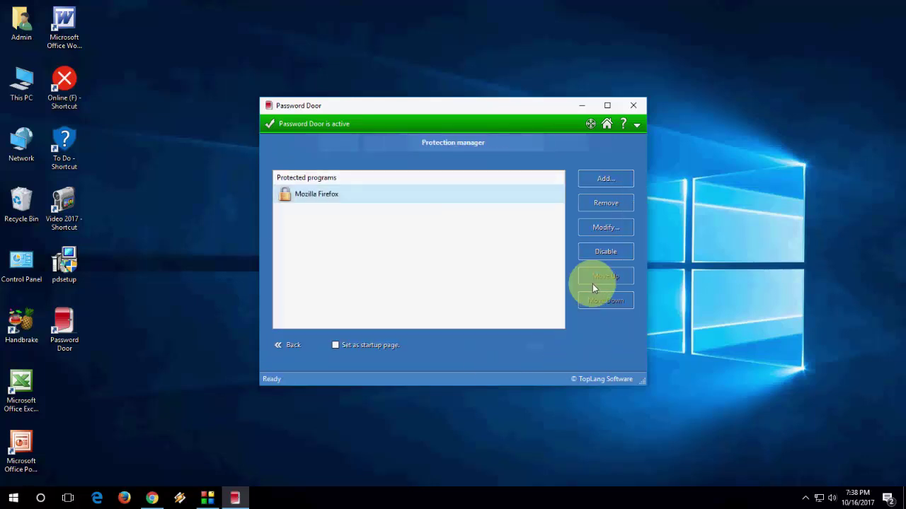
# Step: Close Password Door, then launch Firefox, decline default browser, and unlock it with the password
pyautogui.click(644, 110)
pyautogui.click(134, 490)
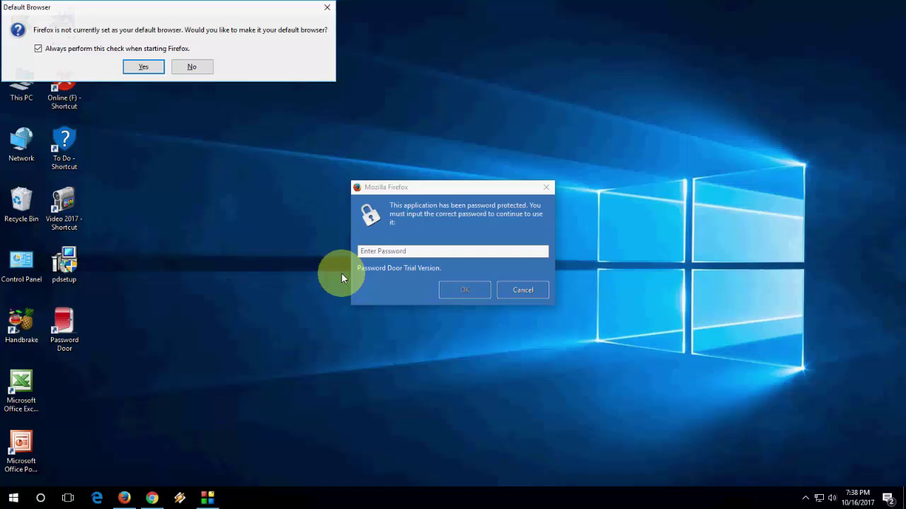
pyautogui.click(200, 68)
pyautogui.click(446, 253)
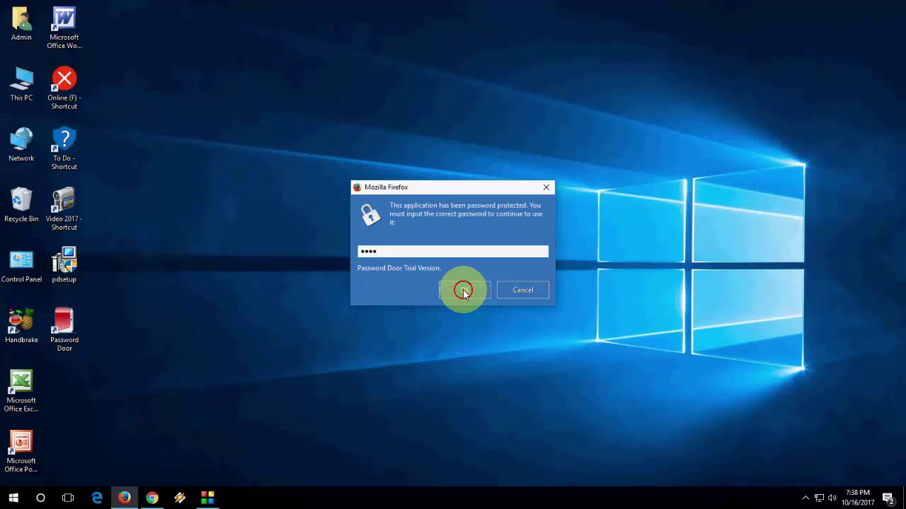
pyautogui.click(464, 291)
# Step: Close Firefox and refresh the desktop twice
pyautogui.click(895, 7)
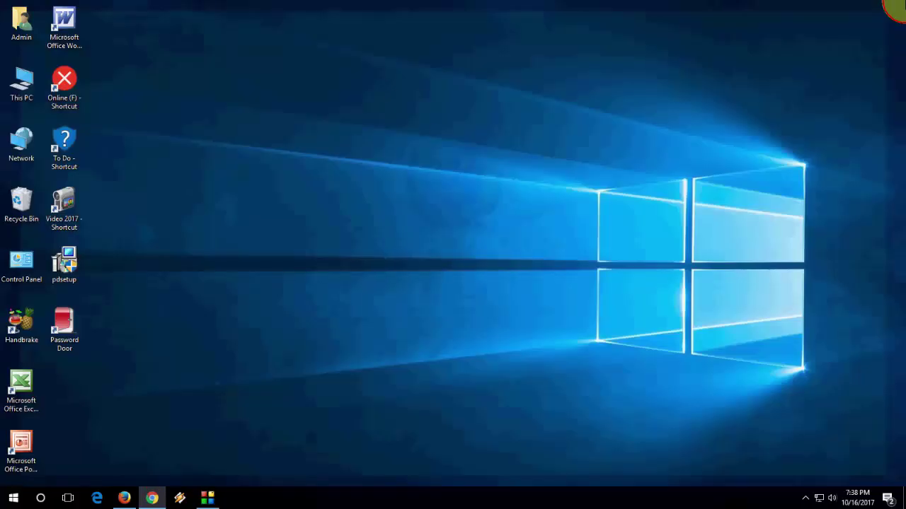
pyautogui.rightClick(316, 136)
pyautogui.click(333, 169)
pyautogui.rightClick(332, 171)
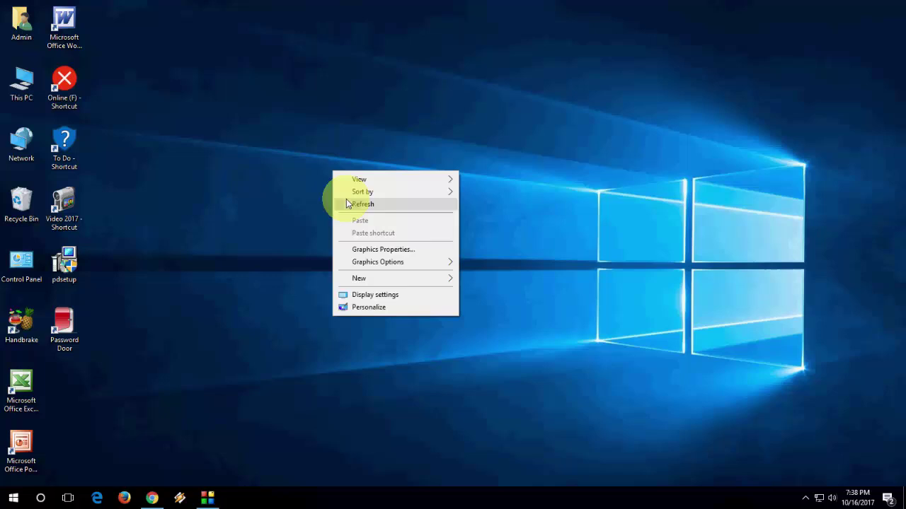
pyautogui.click(348, 204)
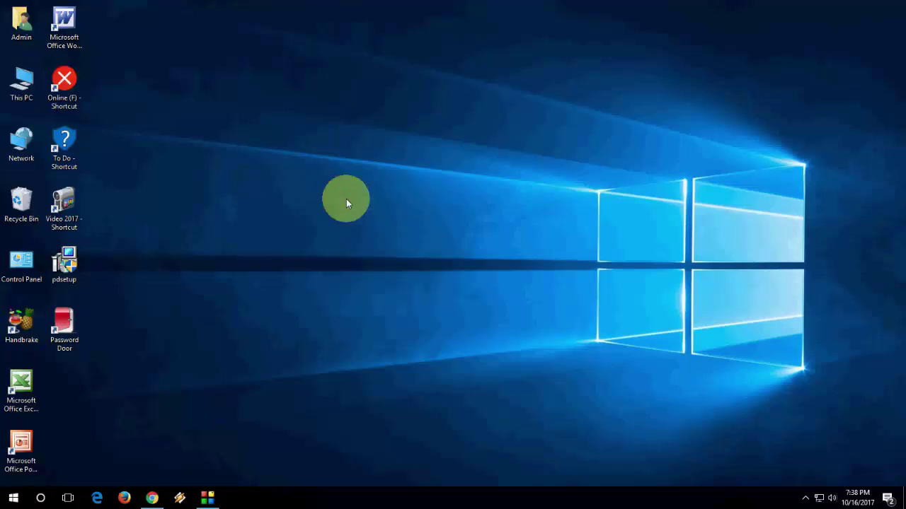
# Step: Open Password Door from the desktop, unlock it with the admin password, and dismiss the trial notice
pyautogui.doubleClick(64, 327)
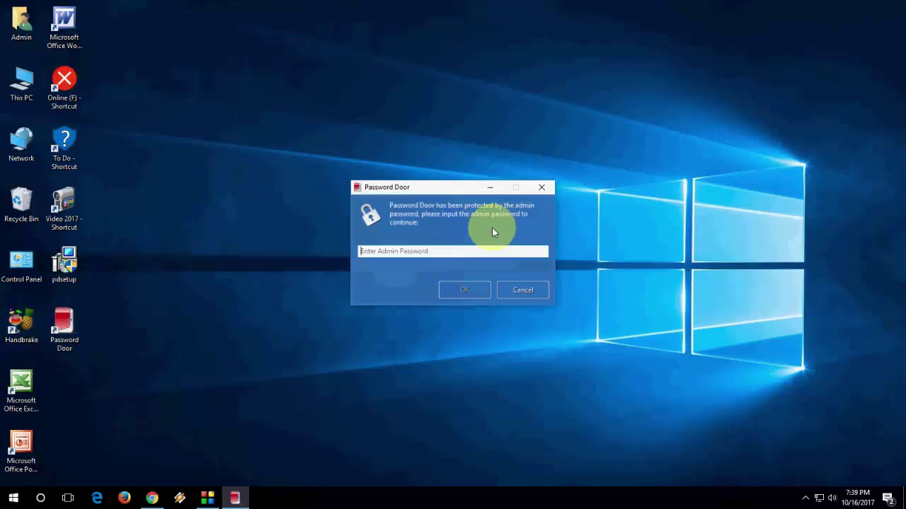
pyautogui.write('1')
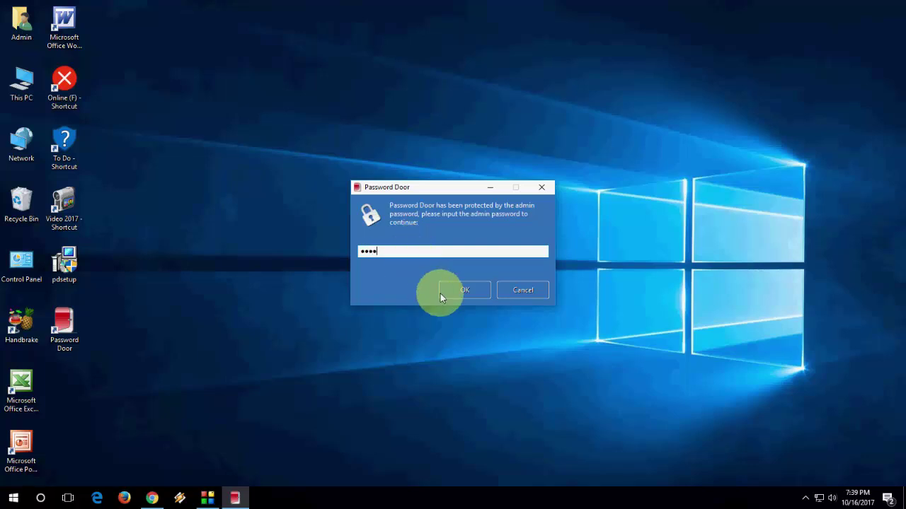
pyautogui.click(444, 292)
pyautogui.click(559, 171)
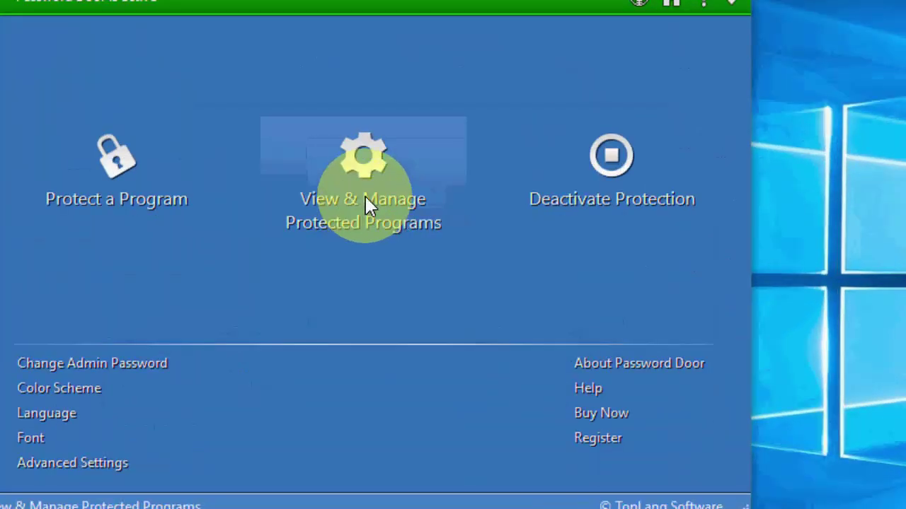
# Step: Remove Mozilla Firefox from the protected programs list, confirm, and close Password Door
pyautogui.click(453, 230)
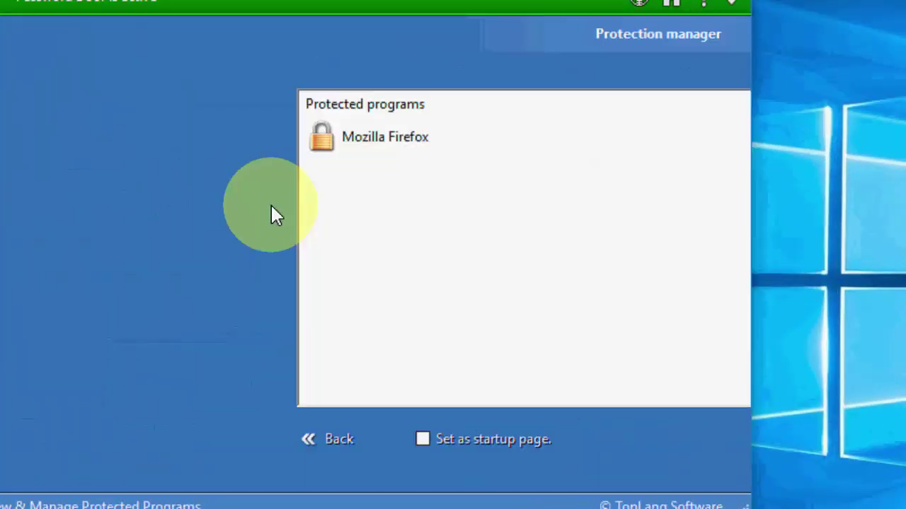
pyautogui.click(112, 147)
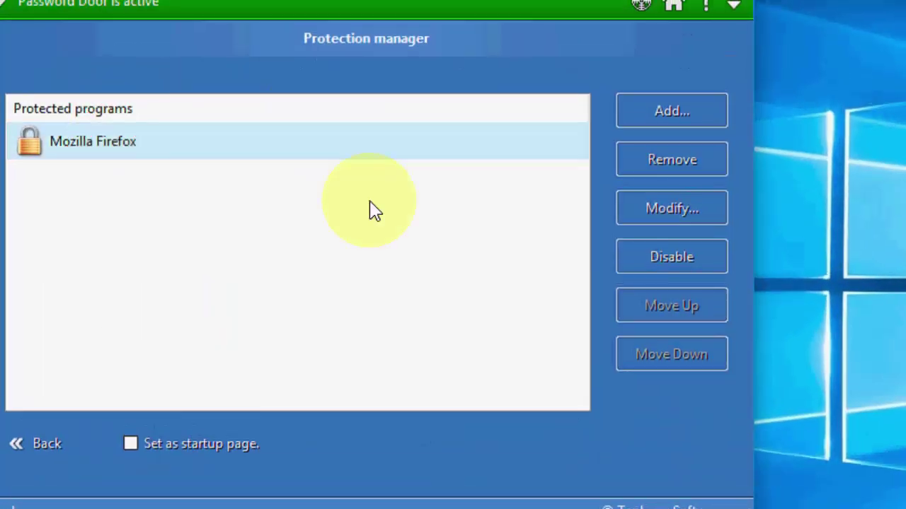
pyautogui.click(711, 160)
pyautogui.click(378, 304)
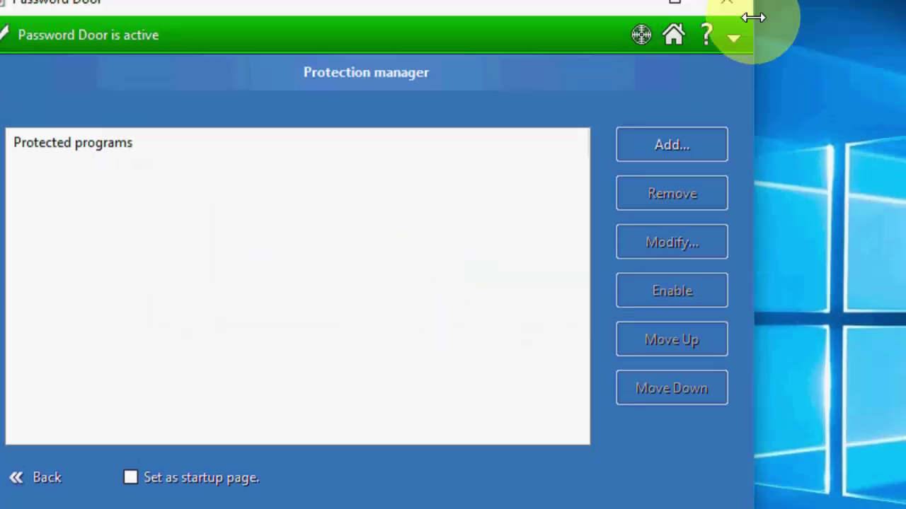
pyautogui.click(727, 3)
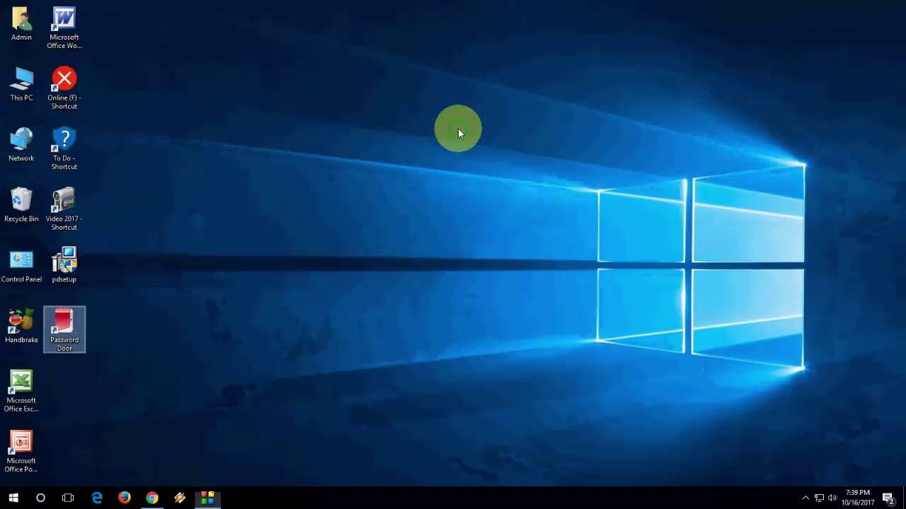
pyautogui.rightClick(459, 130)
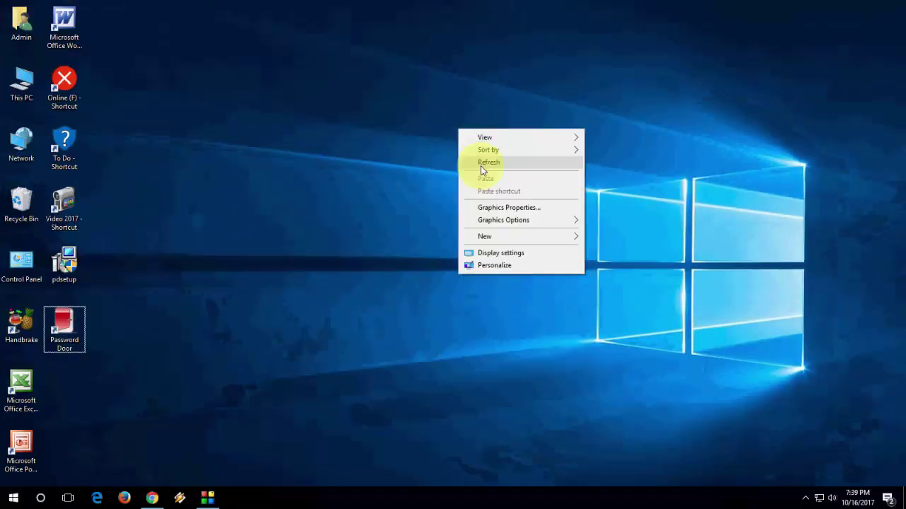
pyautogui.click(481, 165)
pyautogui.click(125, 498)
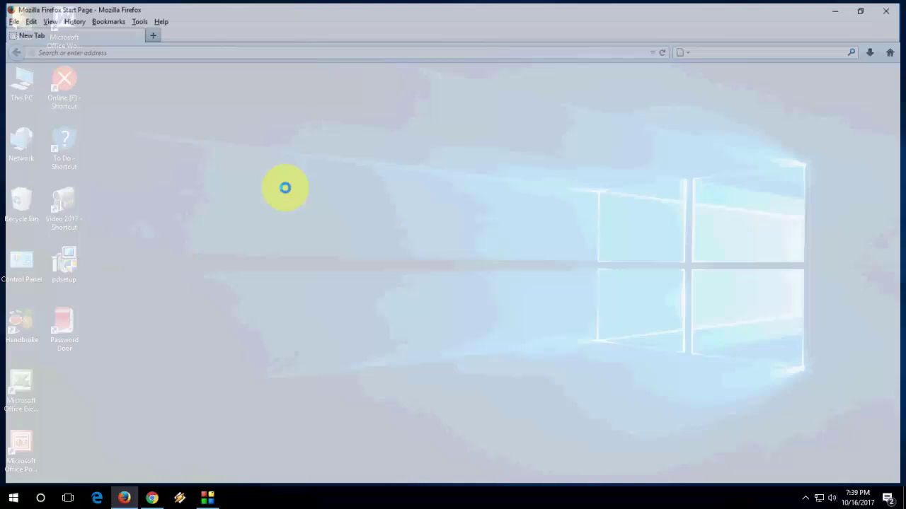
pyautogui.click(462, 269)
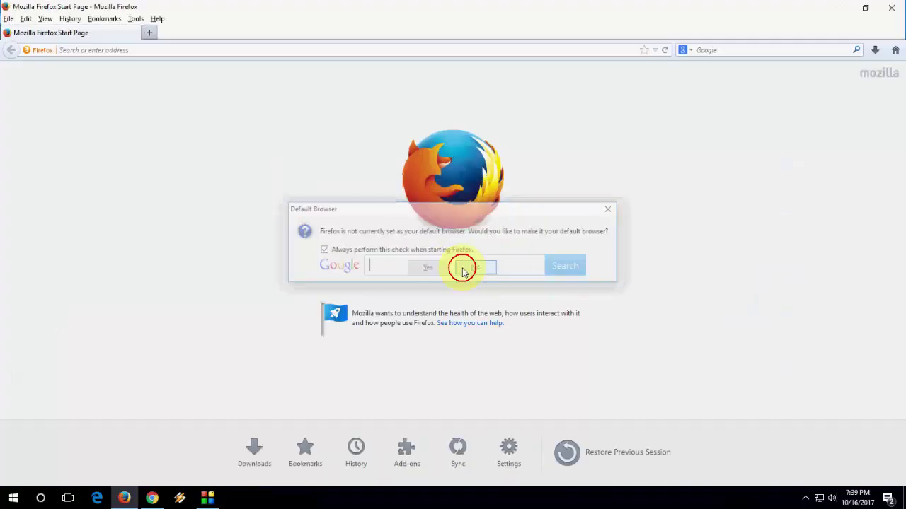
pyautogui.click(897, 6)
pyautogui.rightClick(495, 133)
pyautogui.click(509, 164)
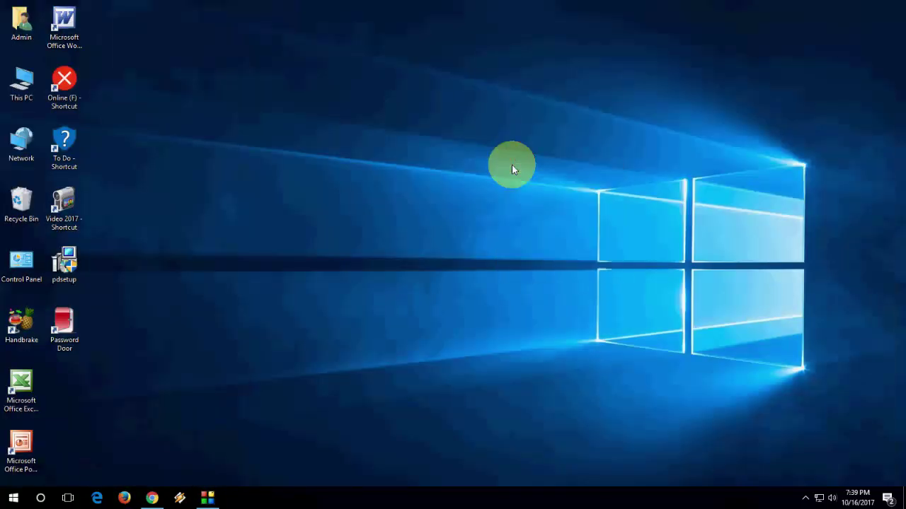